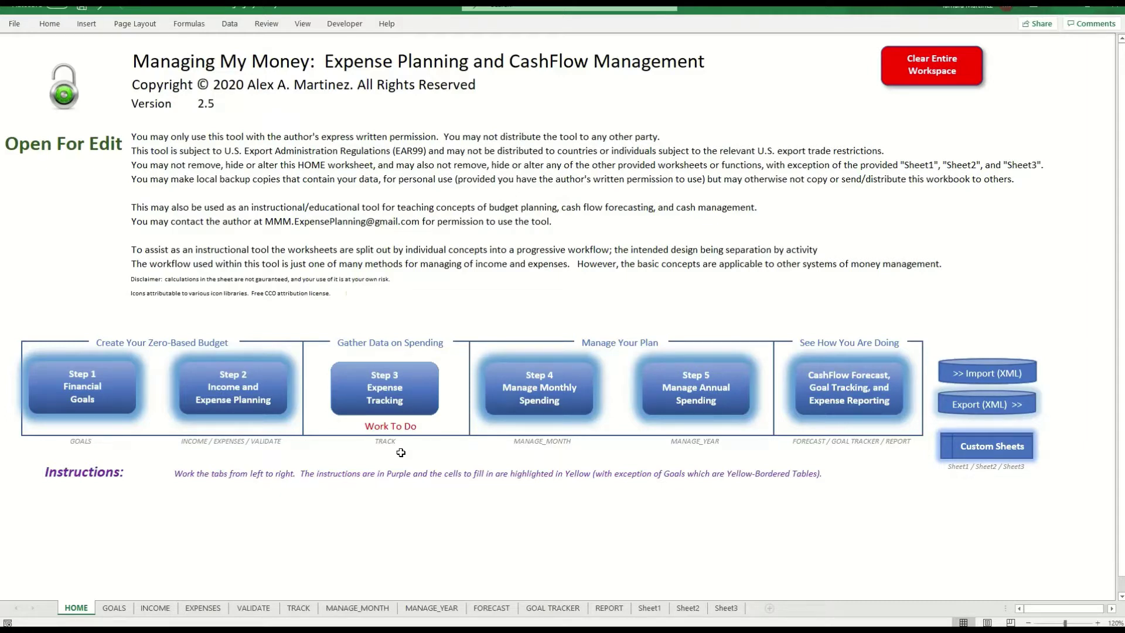
Open the TRACK sheet and import the Tiller Money Feed data dated between 3/1/2021 and 3/30/2021.
left_click(298, 607)
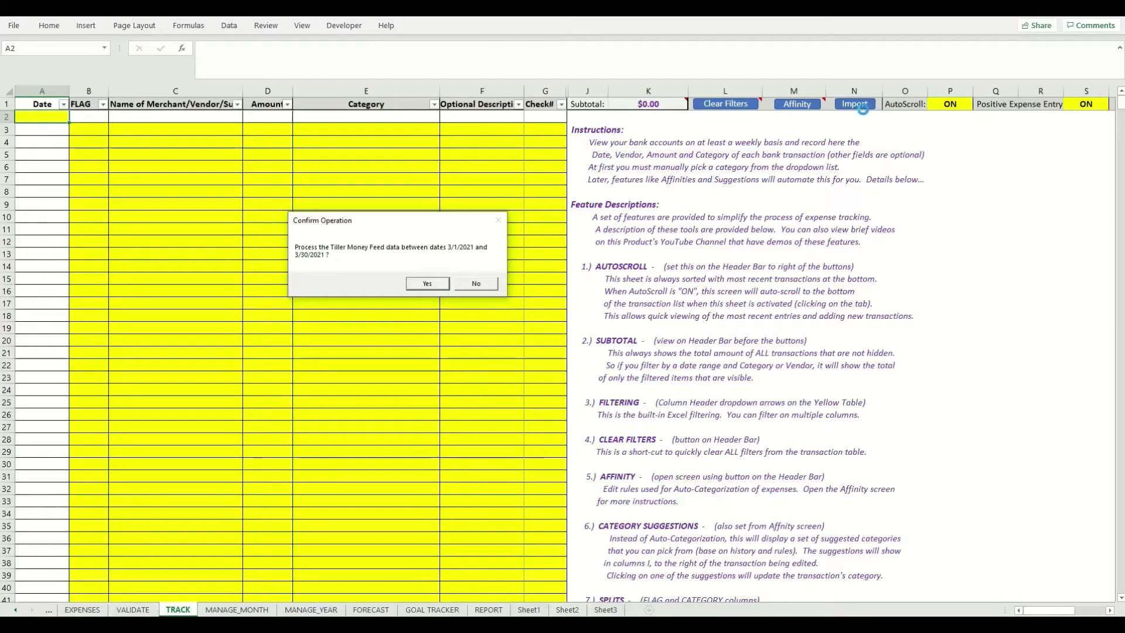
left_click(425, 285)
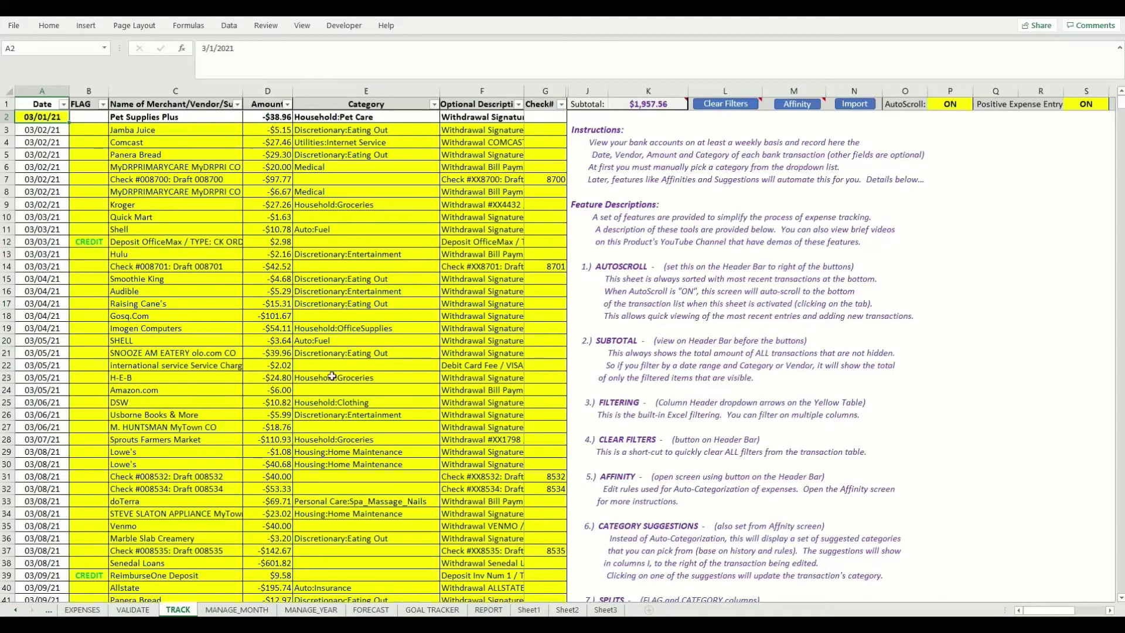
Review the imported March transactions with their categories, and display the category suggestions for the uncategorized Amazon transaction in row 76.
scroll(332, 376, "down", 2)
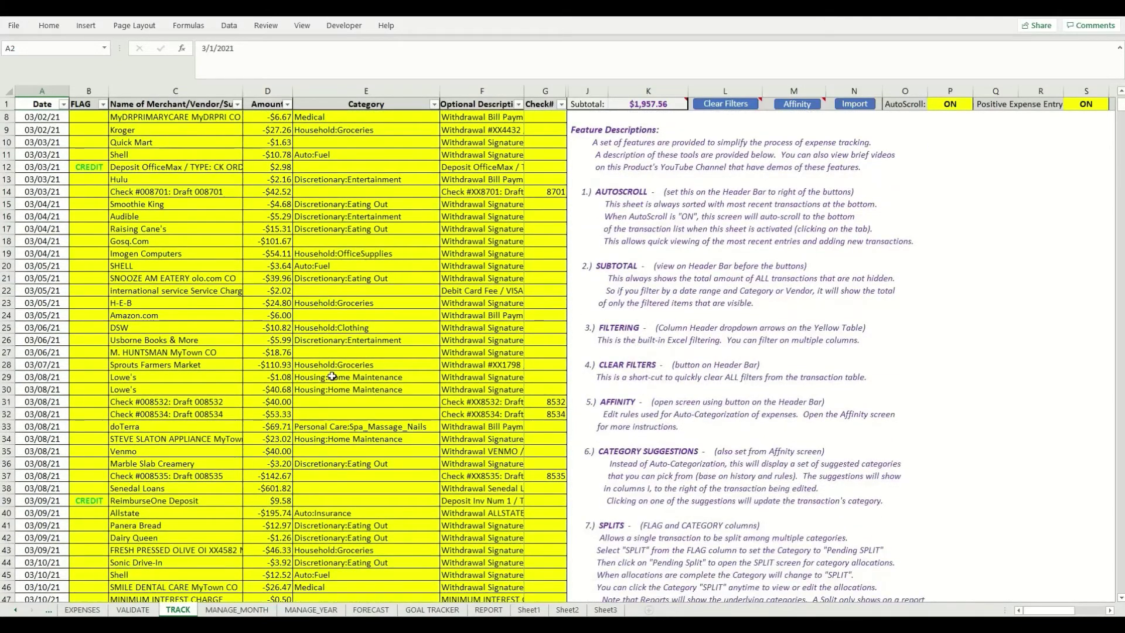
scroll(331, 376, "up", 2)
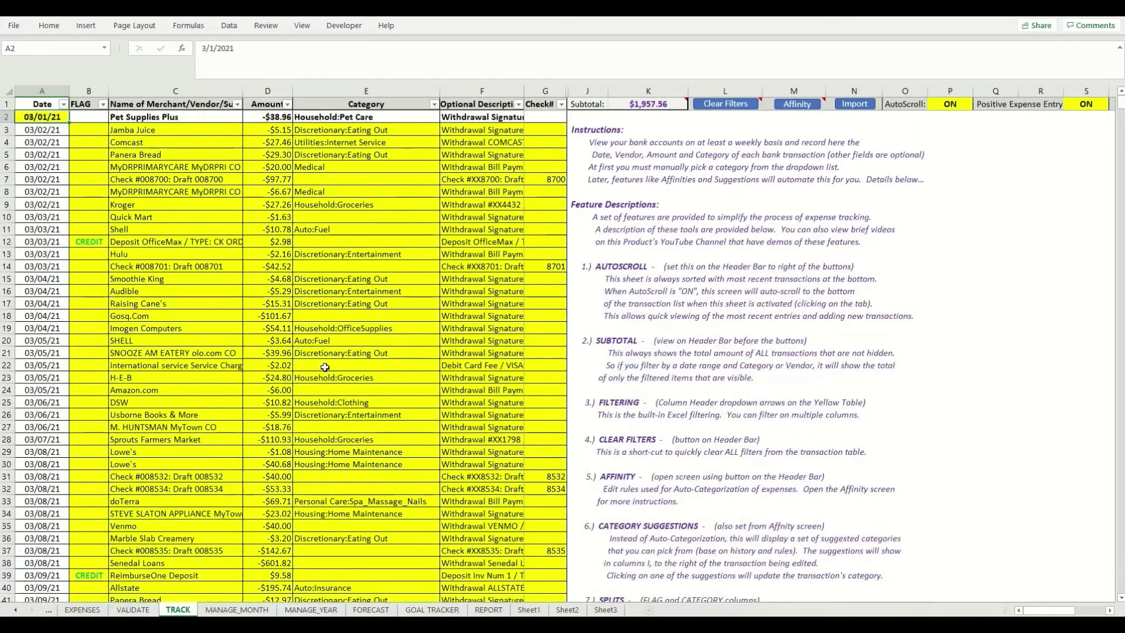
scroll(326, 368, "down", 2)
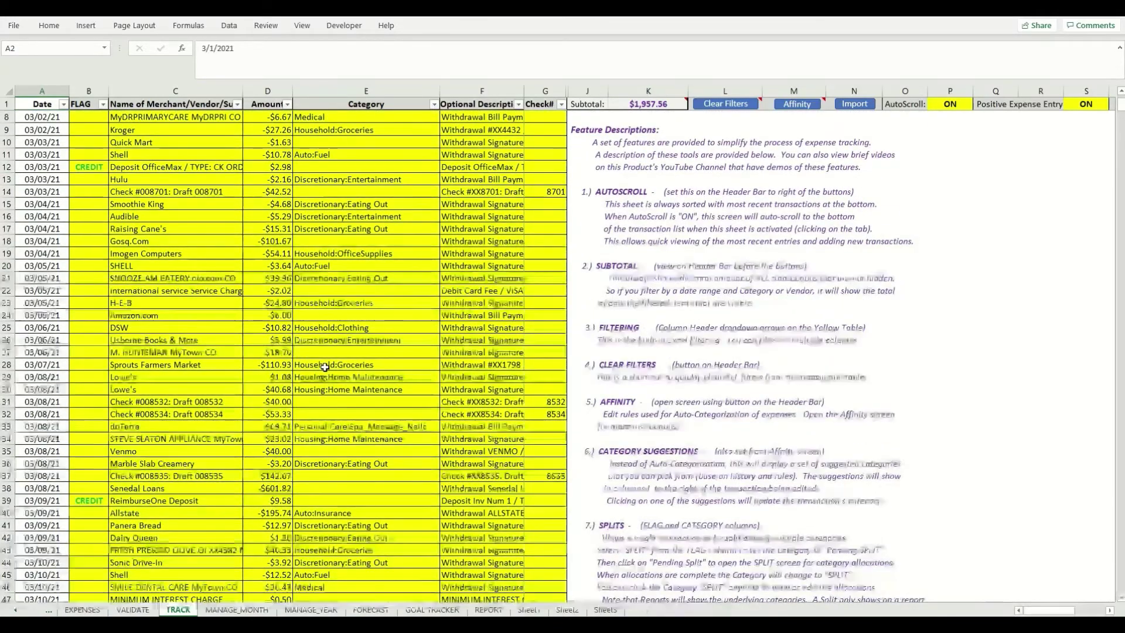
scroll(324, 367, "down", 4)
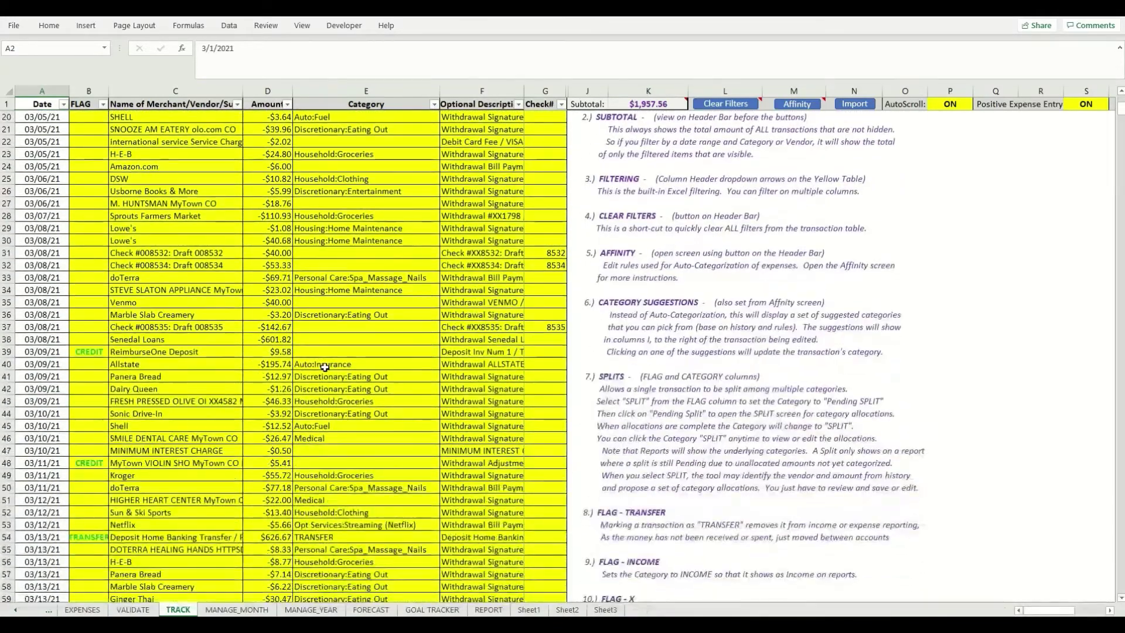
scroll(325, 367, "down", 5)
scroll(324, 368, "down", 3)
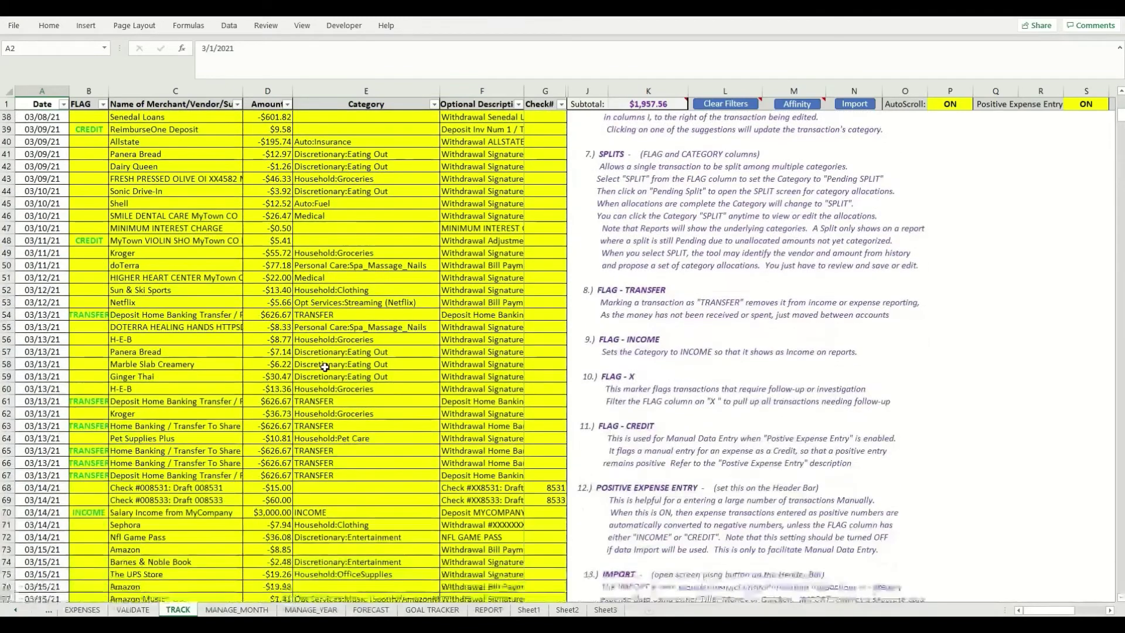
scroll(297, 491, "down", 3)
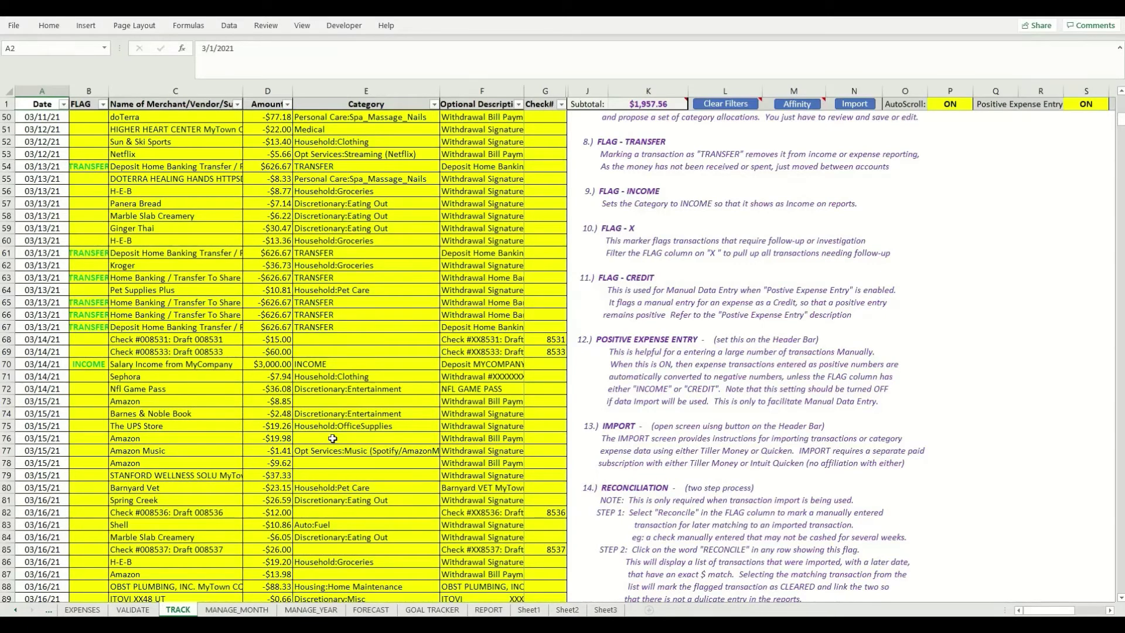
left_click(332, 439)
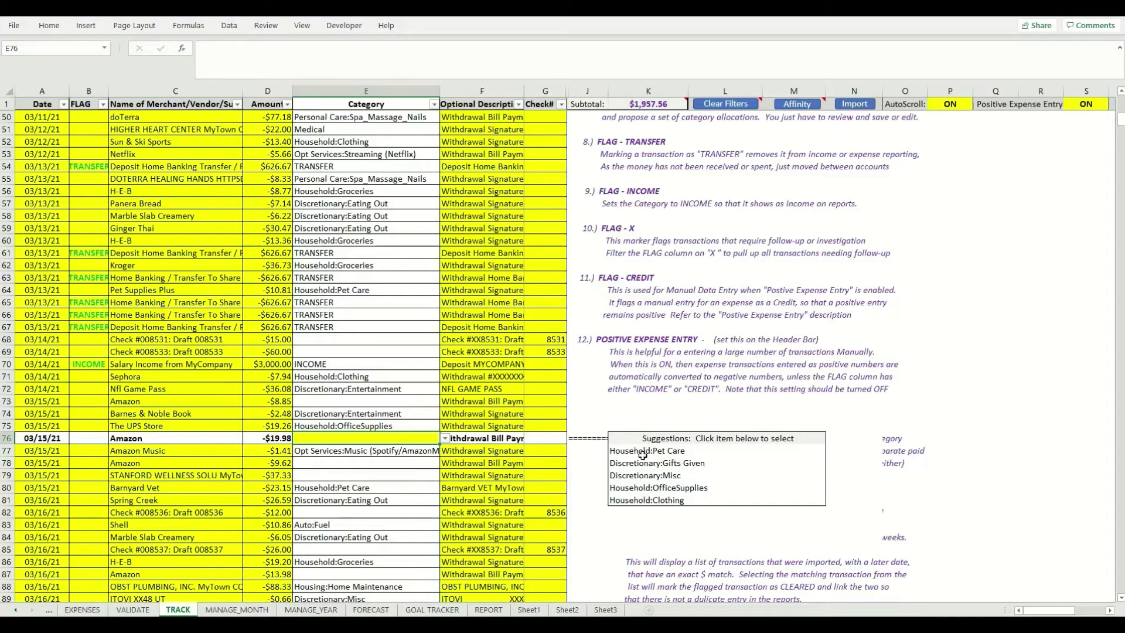
left_click(324, 378)
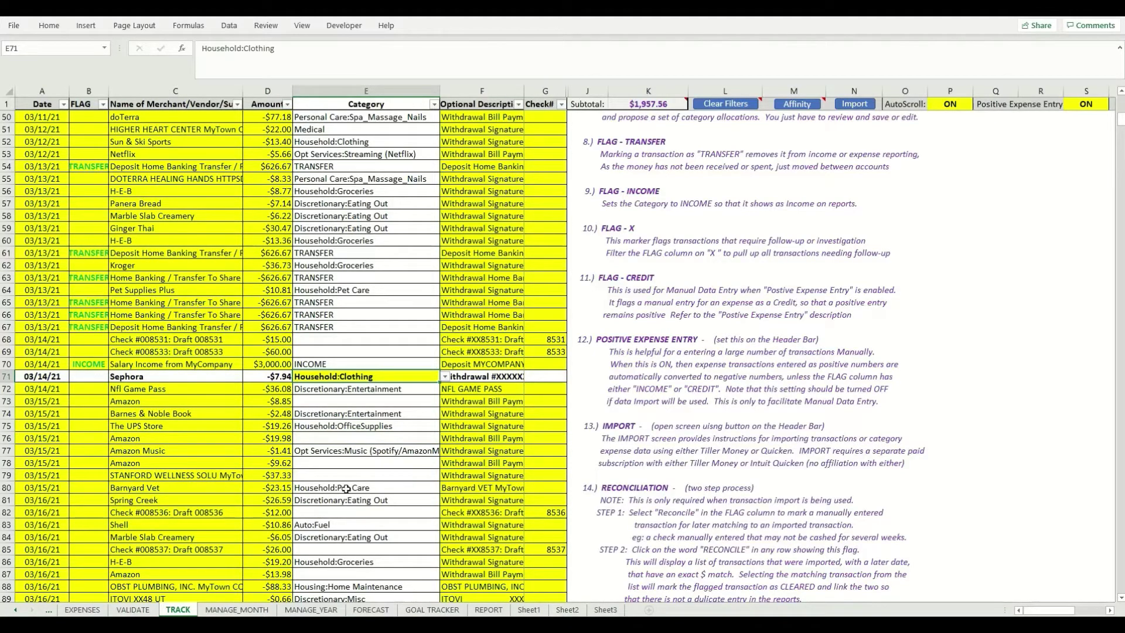
Review the FLAG column and choose TRANSFER as the flag of the 03/13/21 home banking deposit in row 54.
scroll(305, 407, "up", 16)
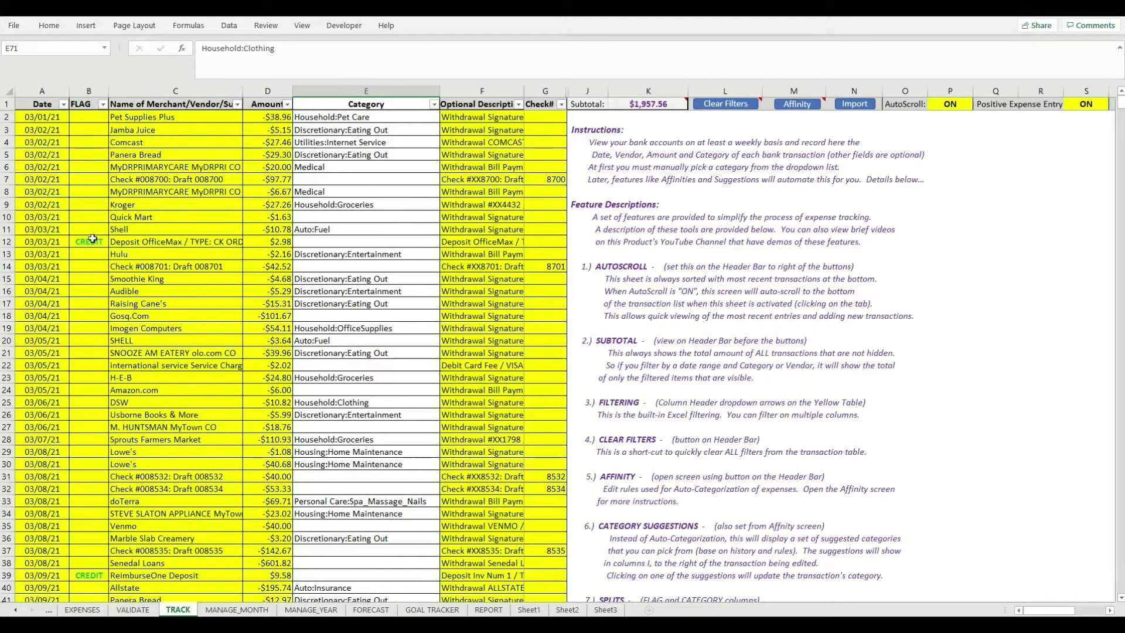
scroll(92, 241, "down", 12)
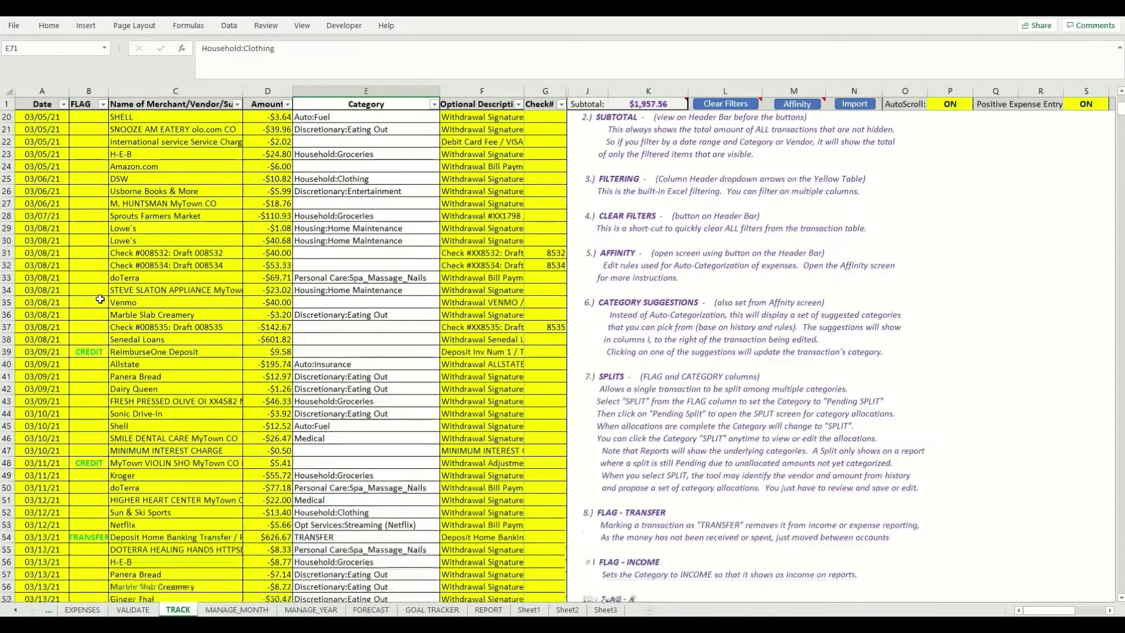
scroll(110, 328, "down", 3)
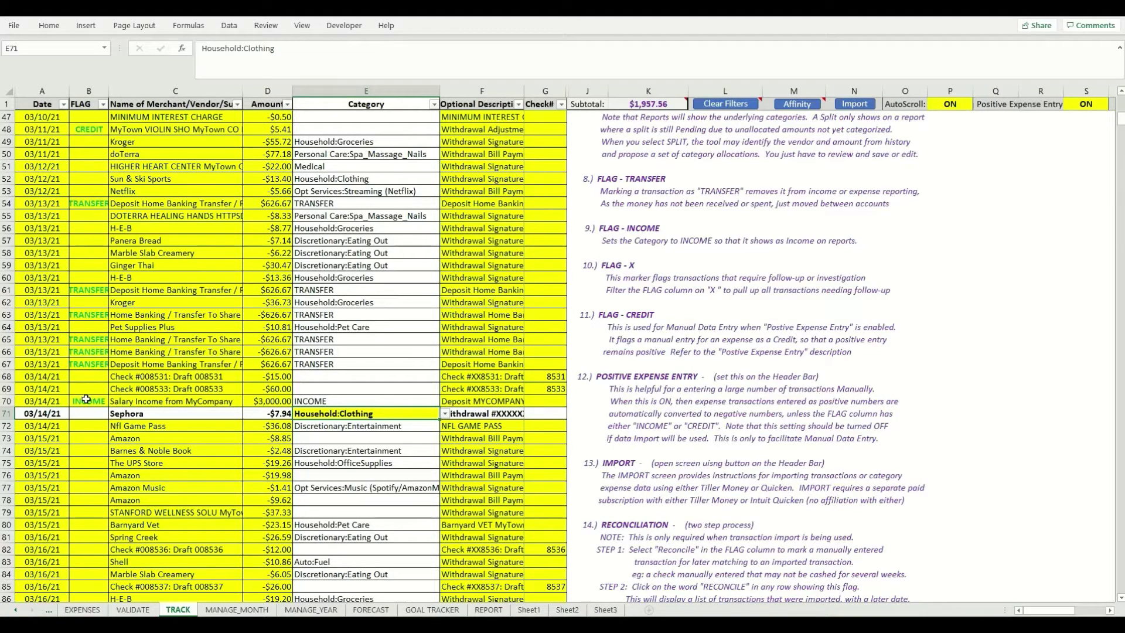
scroll(171, 371, "up", 5)
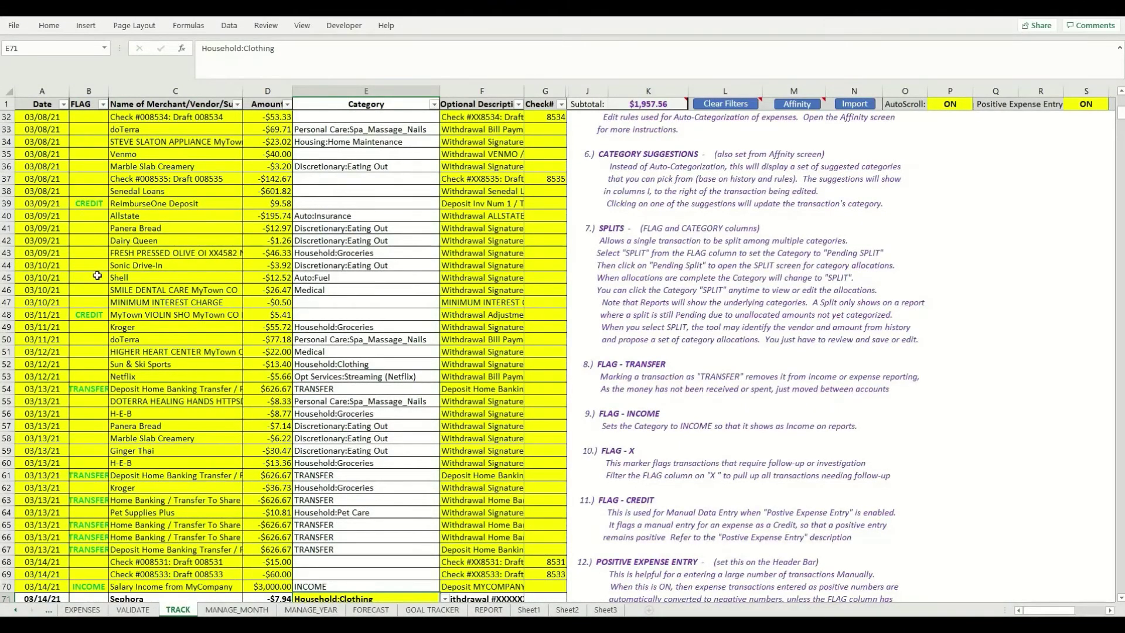
scroll(97, 275, "down", 4)
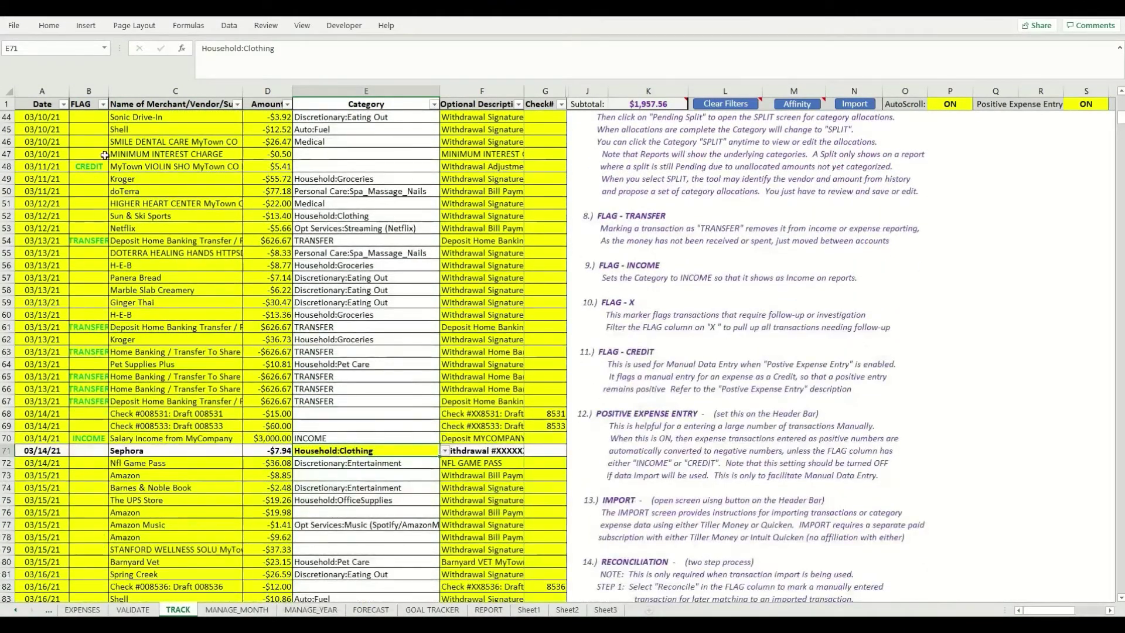
scroll(128, 381, "up", 2)
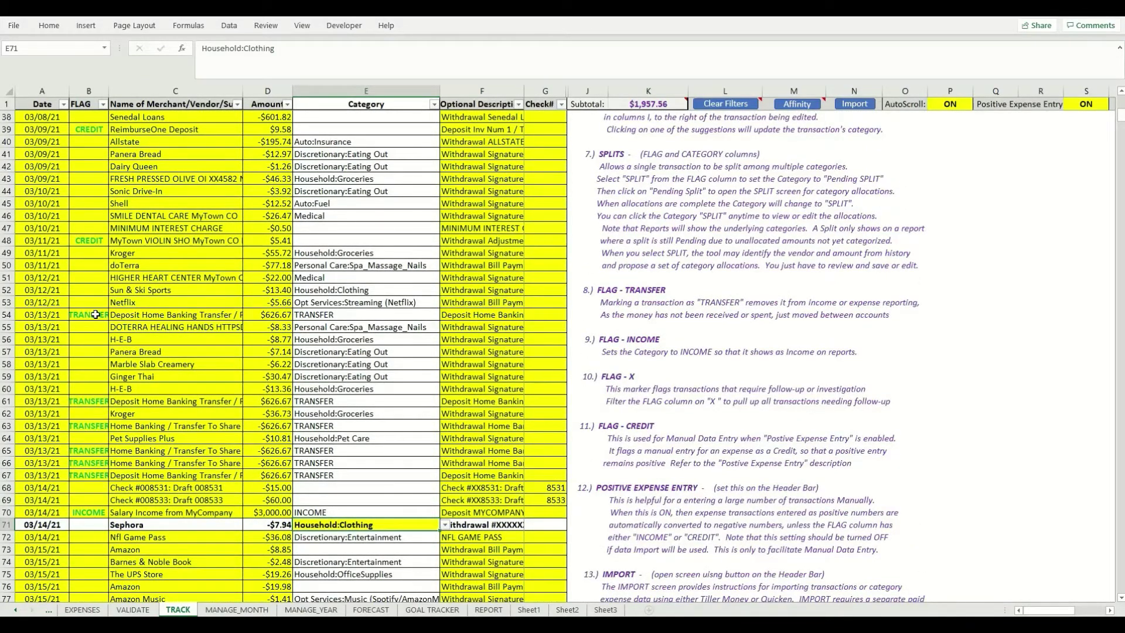
left_click(106, 316)
left_click(114, 316)
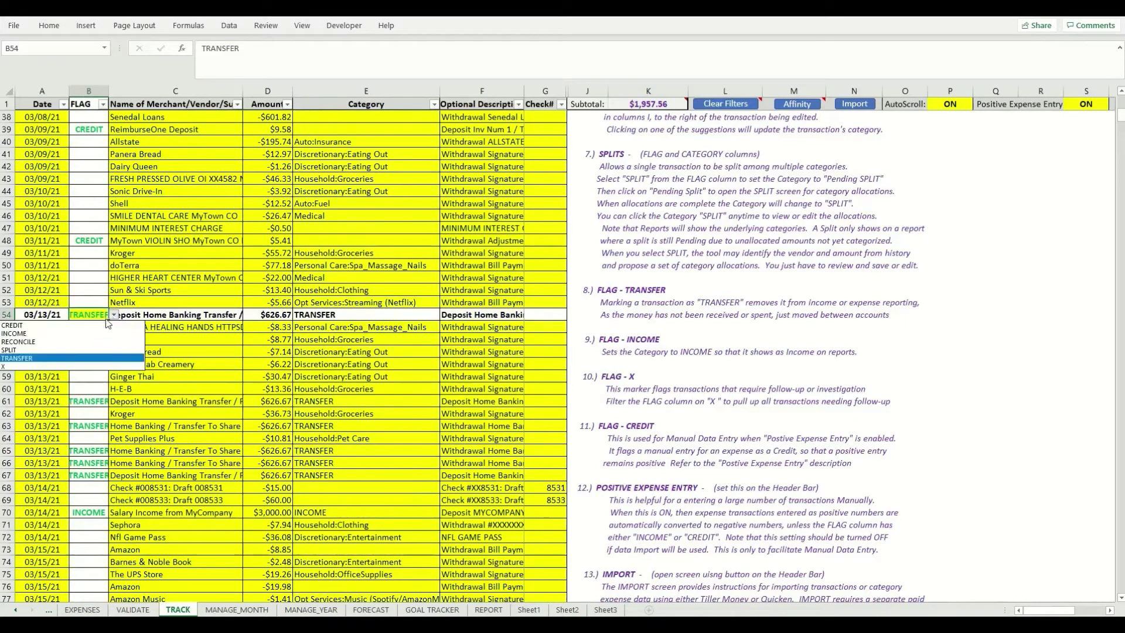
left_click(29, 358)
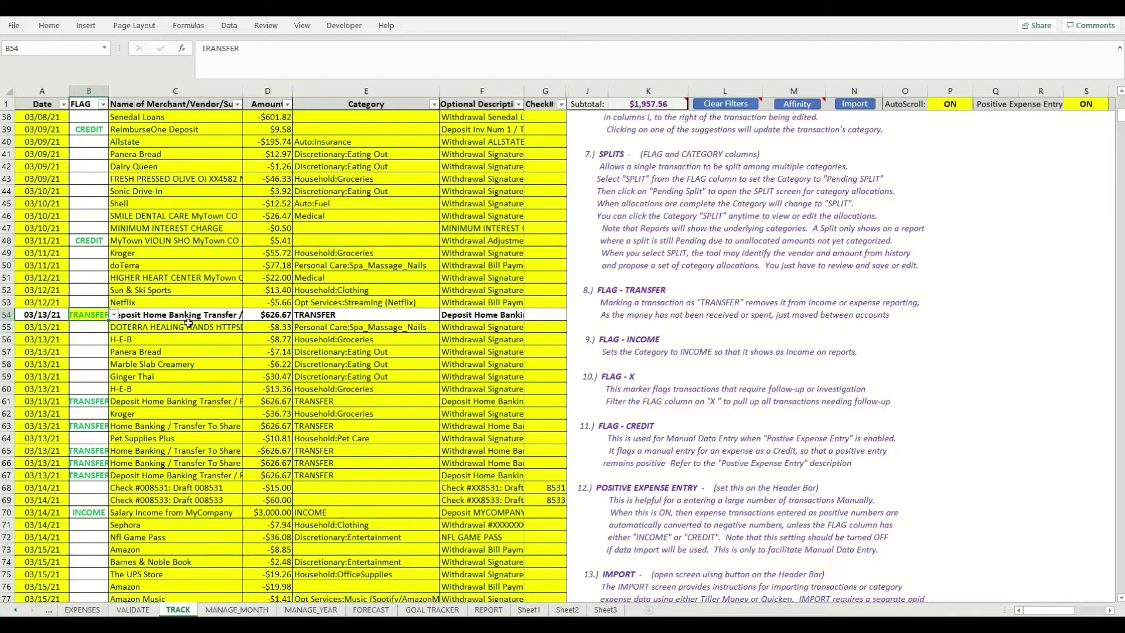
Inspect the descriptions and amounts of the 03/13/21 home banking transfers, and the first check draft entry in row 7.
left_click(169, 326)
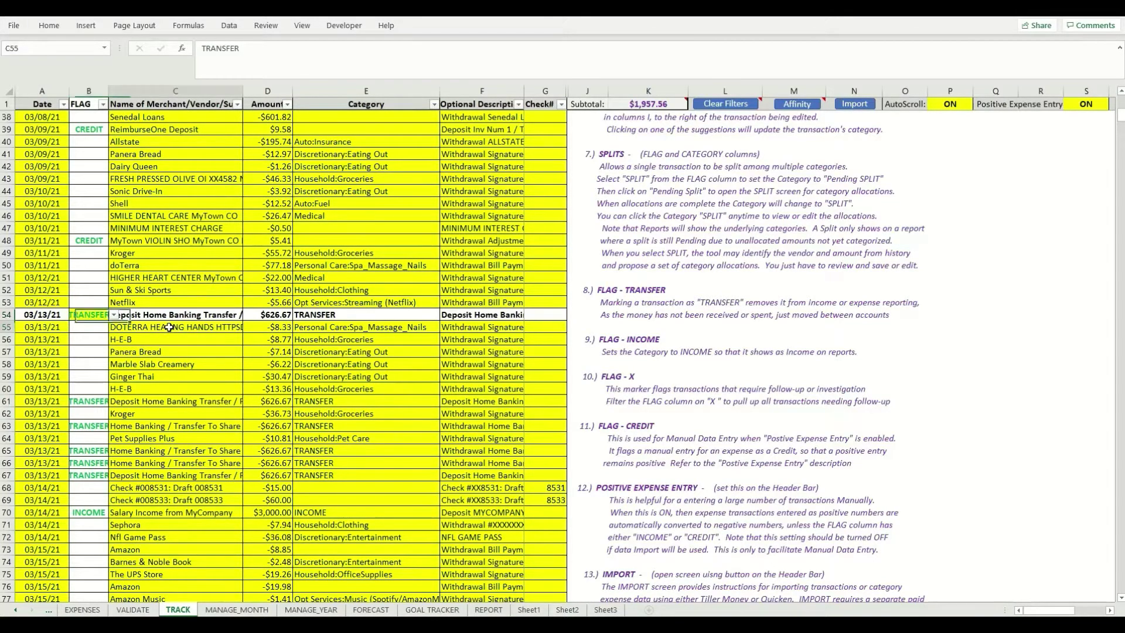
left_click(157, 315)
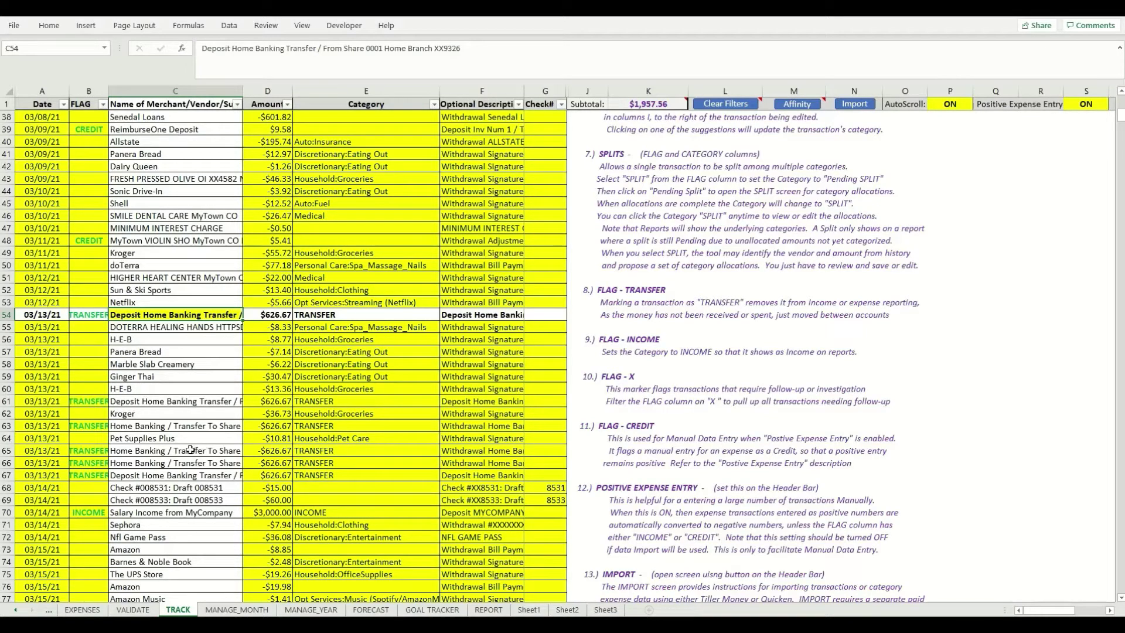
left_click(268, 463)
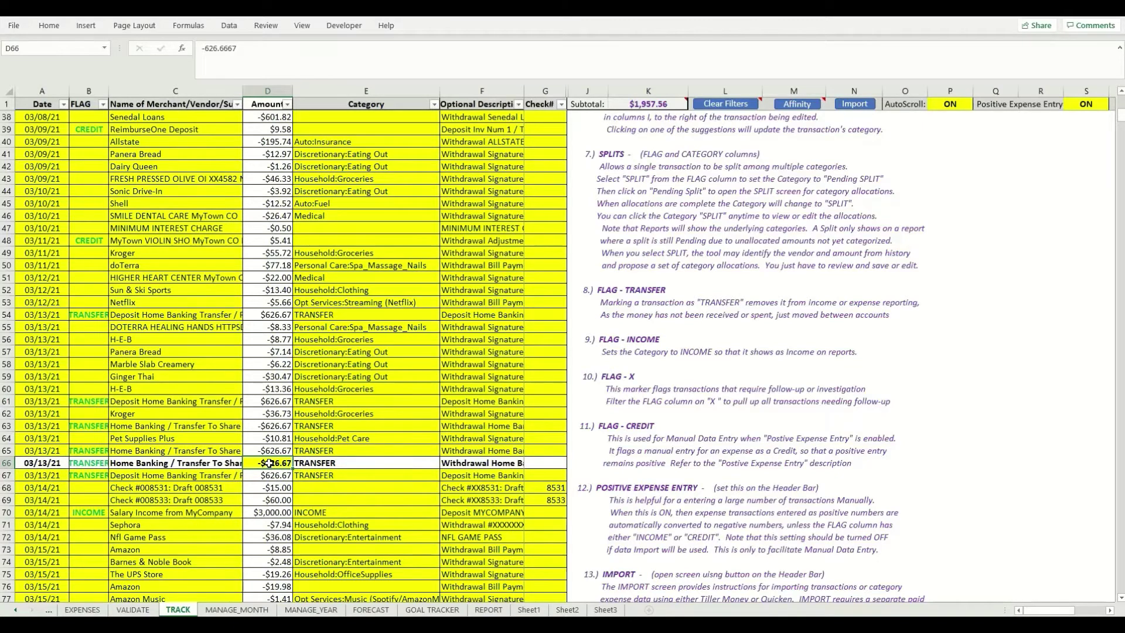
left_click(266, 484)
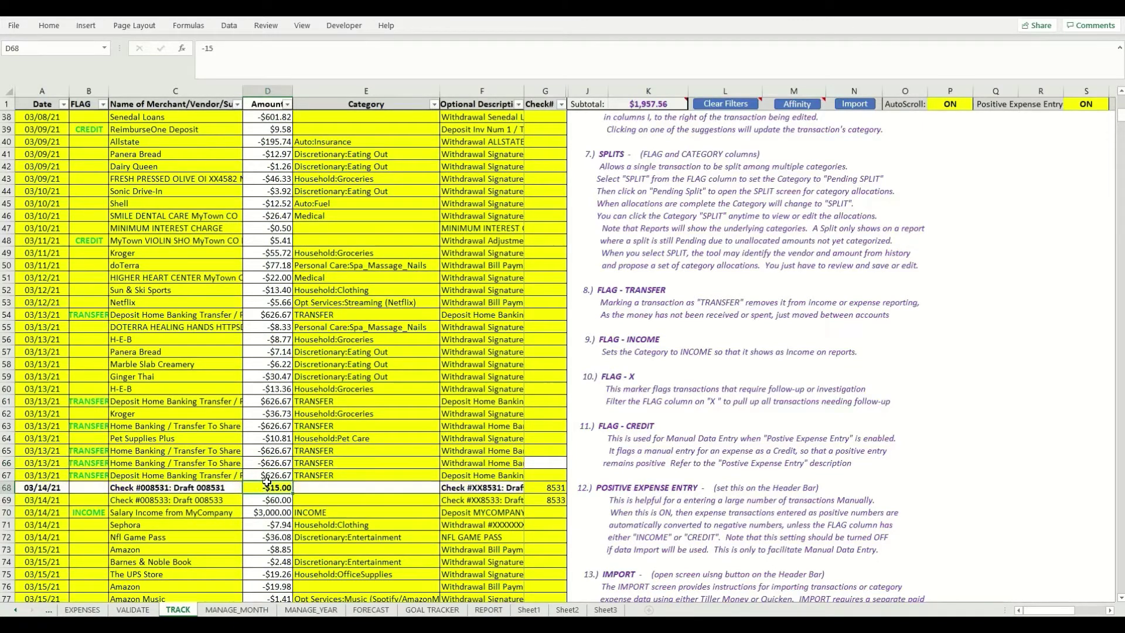
left_click(168, 468)
left_click(170, 477)
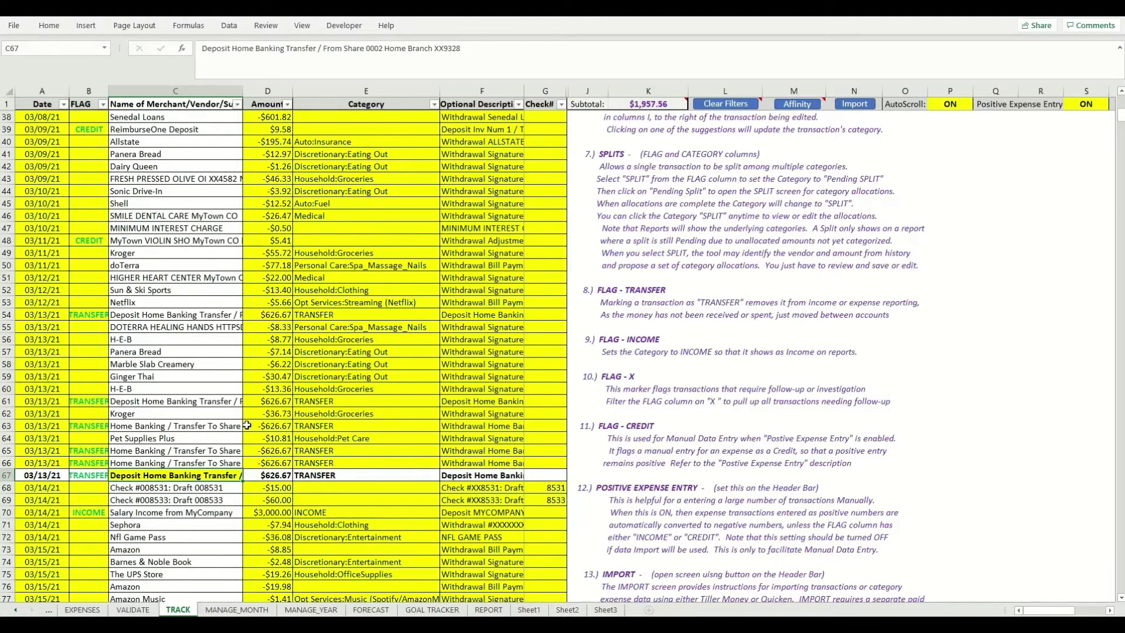
scroll(247, 425, "up", 12)
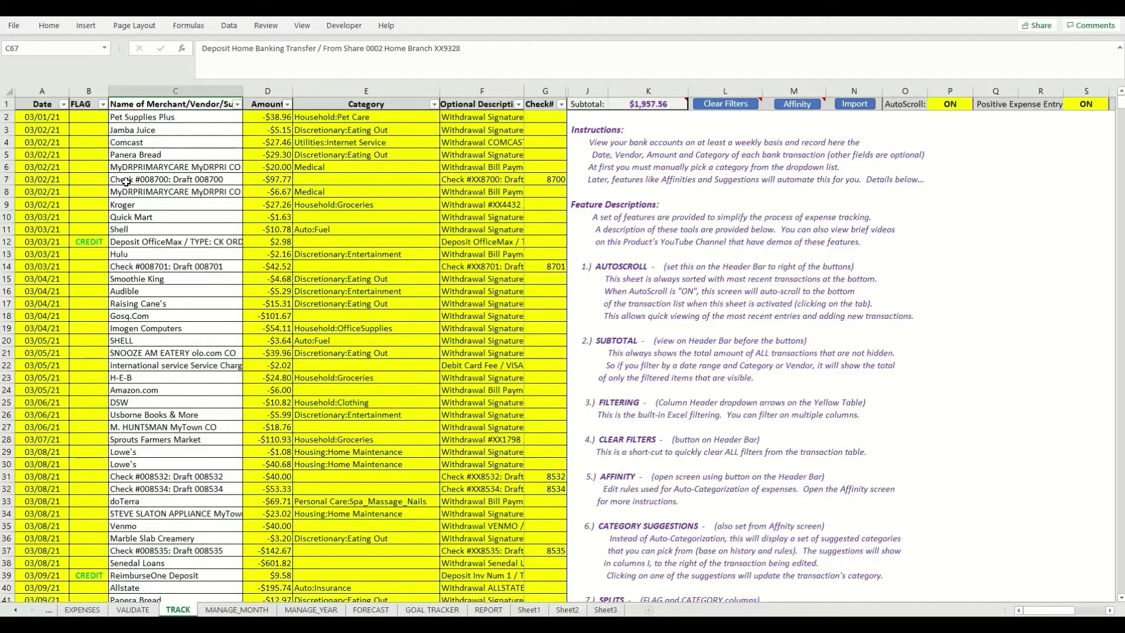
left_click(166, 181)
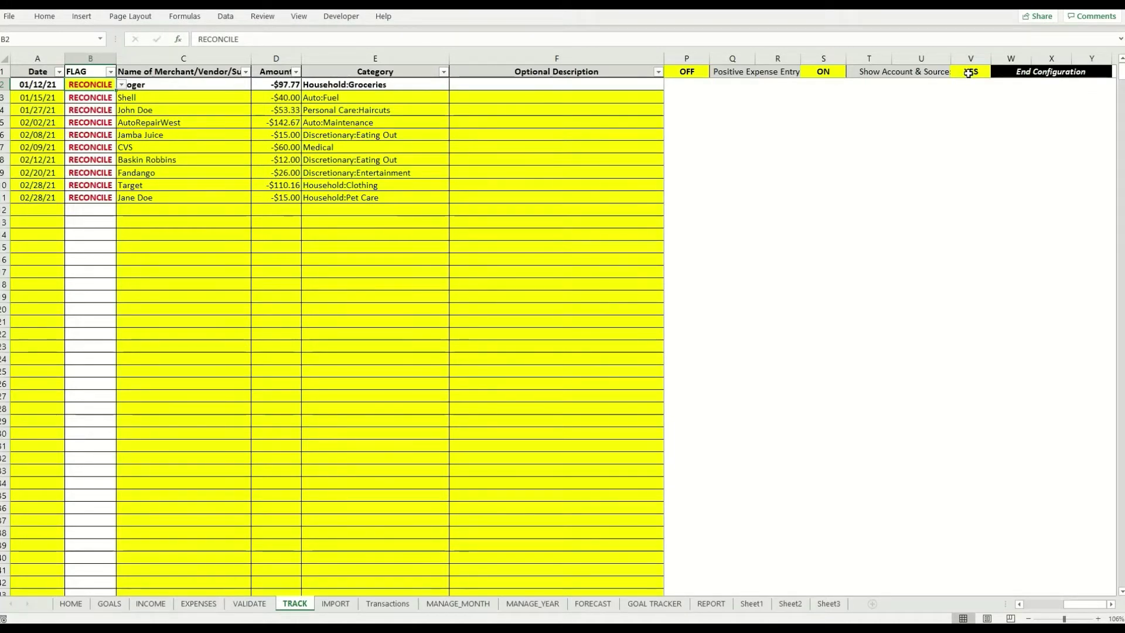
Examine the Check#, Account and Source columns of the manually entered transactions flagged RECONCILE.
left_click(1019, 604)
left_click(1019, 604)
left_click(1018, 604)
left_click(1019, 604)
left_click(1019, 604)
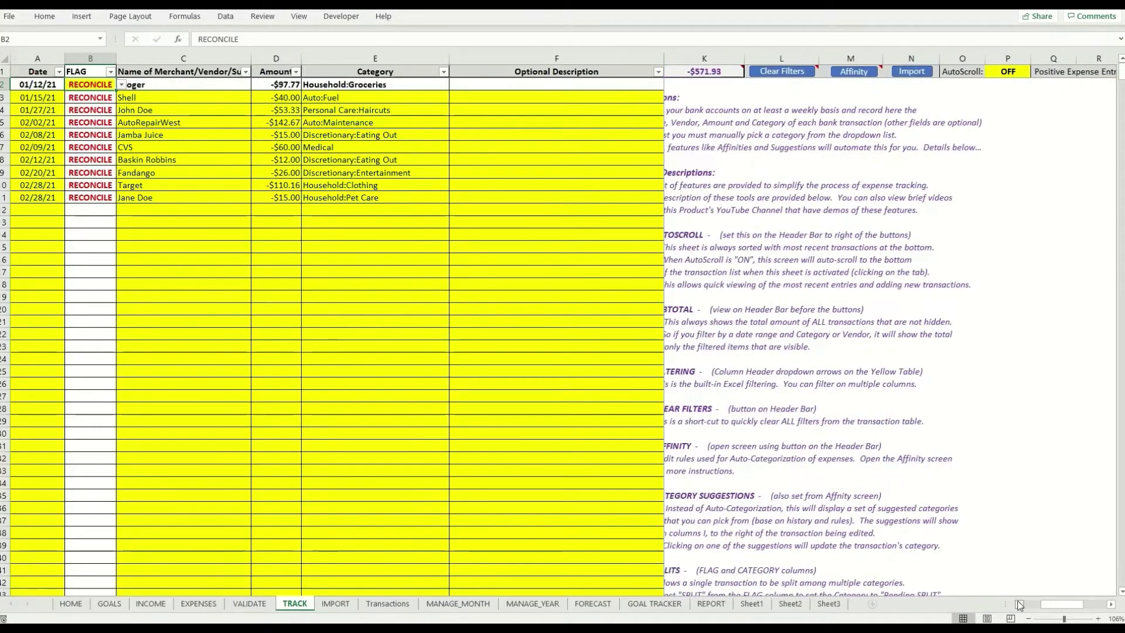
left_click(1018, 604)
left_click(1019, 604)
left_click(1019, 605)
left_click(1019, 604)
left_click(1019, 604)
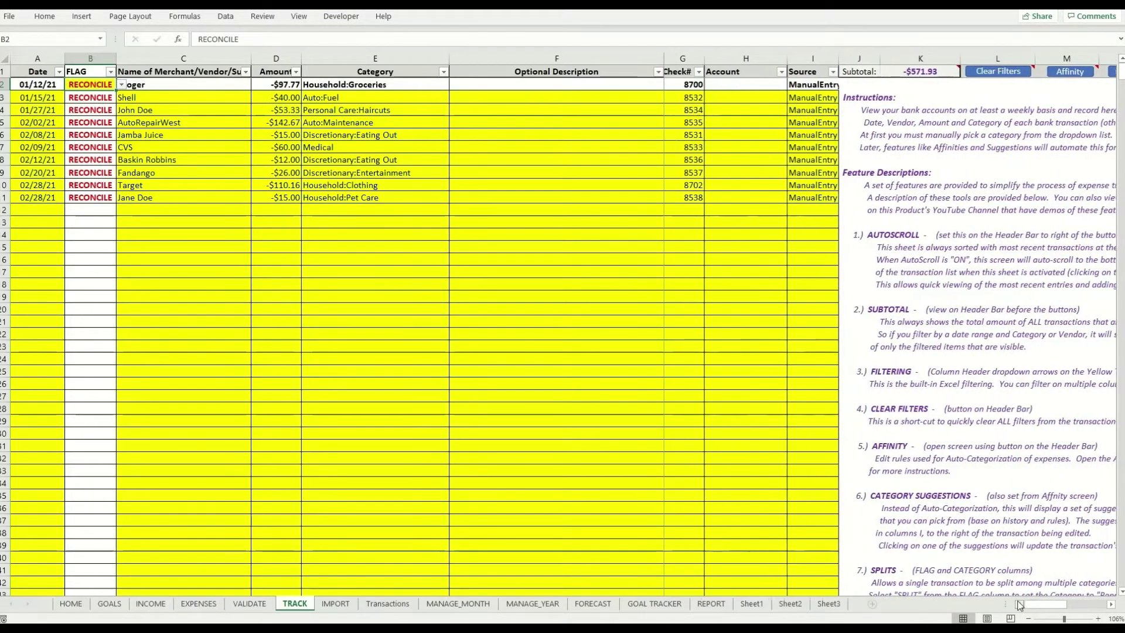
left_click(1019, 604)
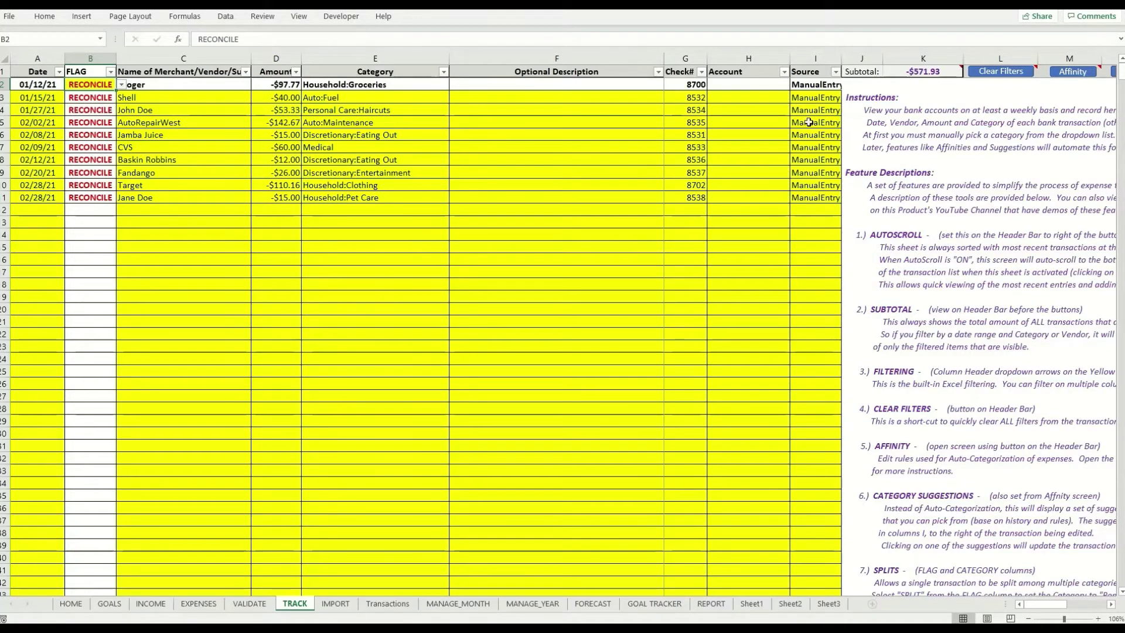
View the available Source options for the empty row 12 without choosing one, and select Account cell H8.
left_click(824, 210)
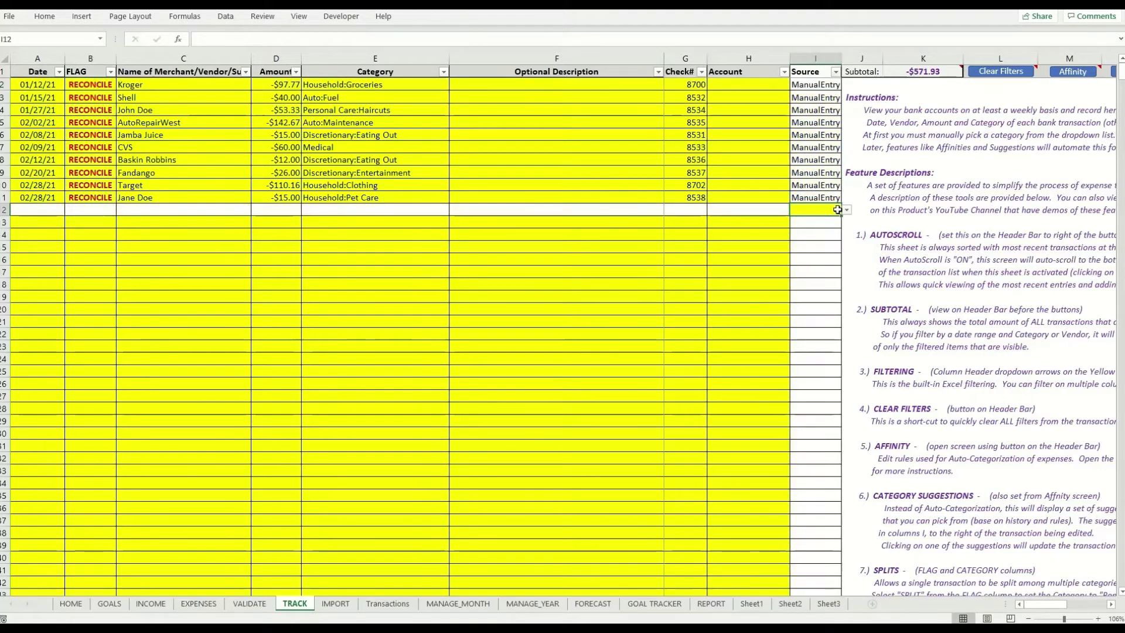
left_click(846, 210)
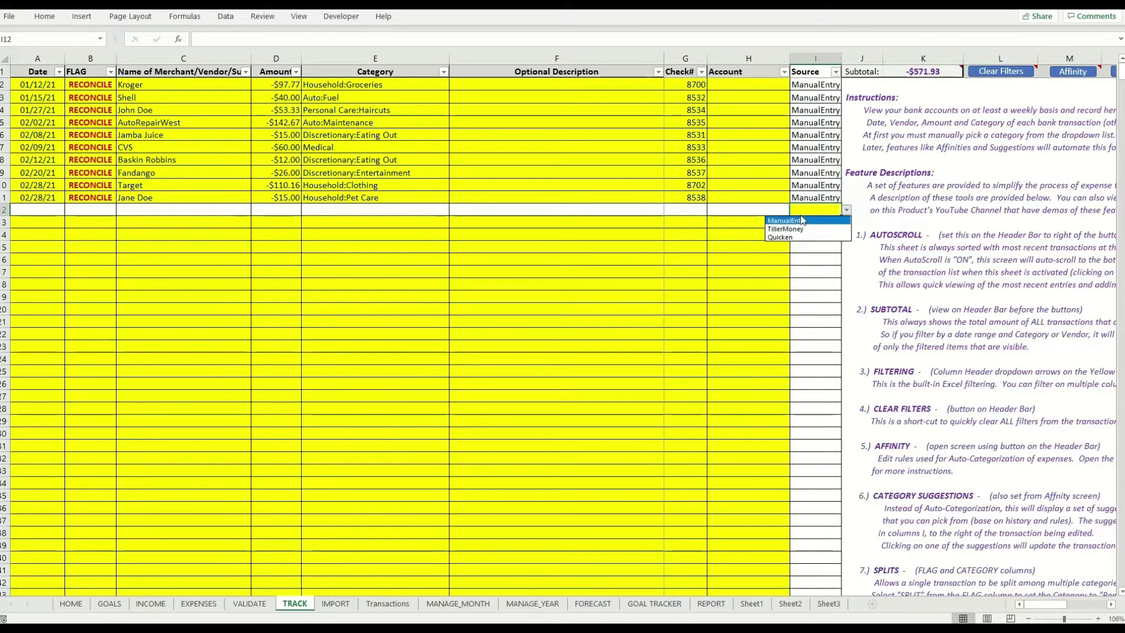
key("Escape")
left_click(753, 156)
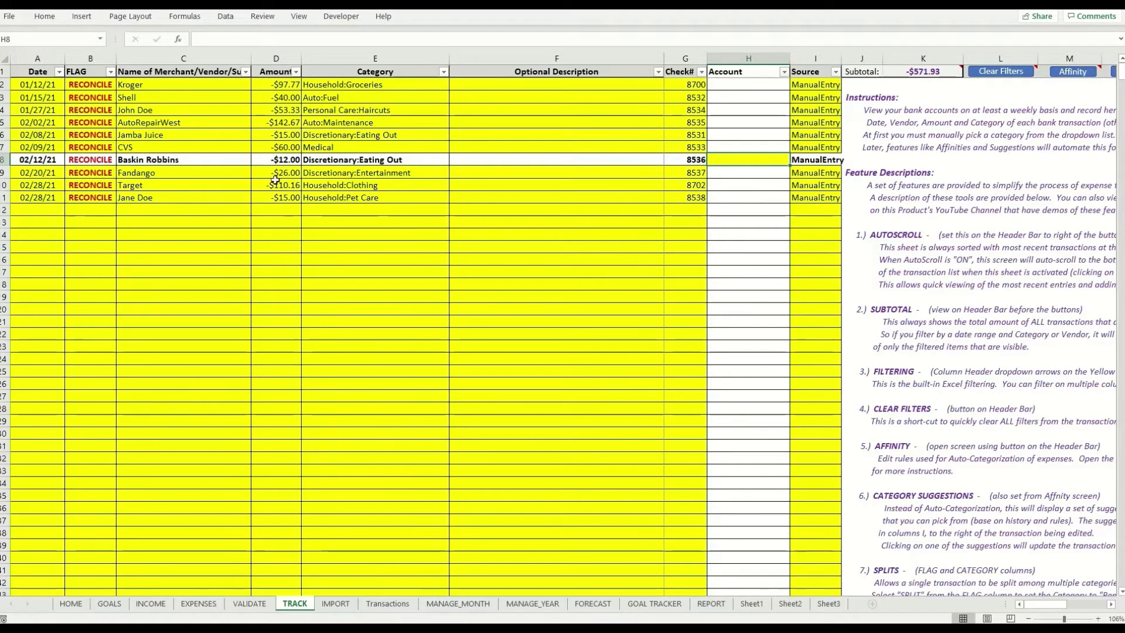
Set the flag of the 01/12/21 Kroger transaction in row 2 to RECONCILE.
left_click(99, 86)
left_click(90, 109)
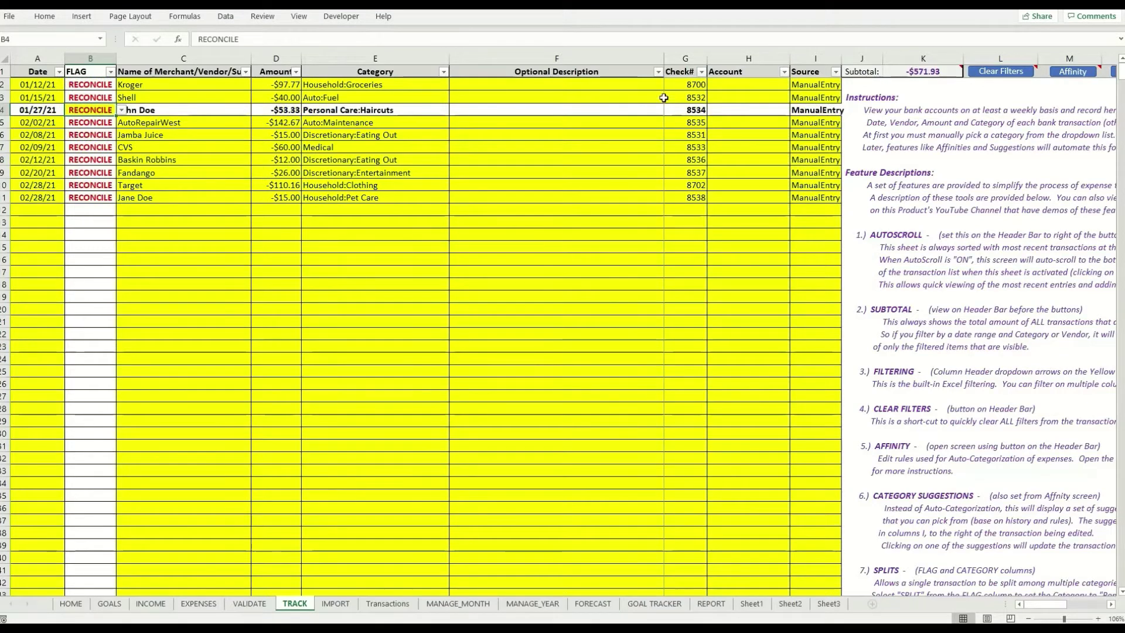
left_click(101, 85)
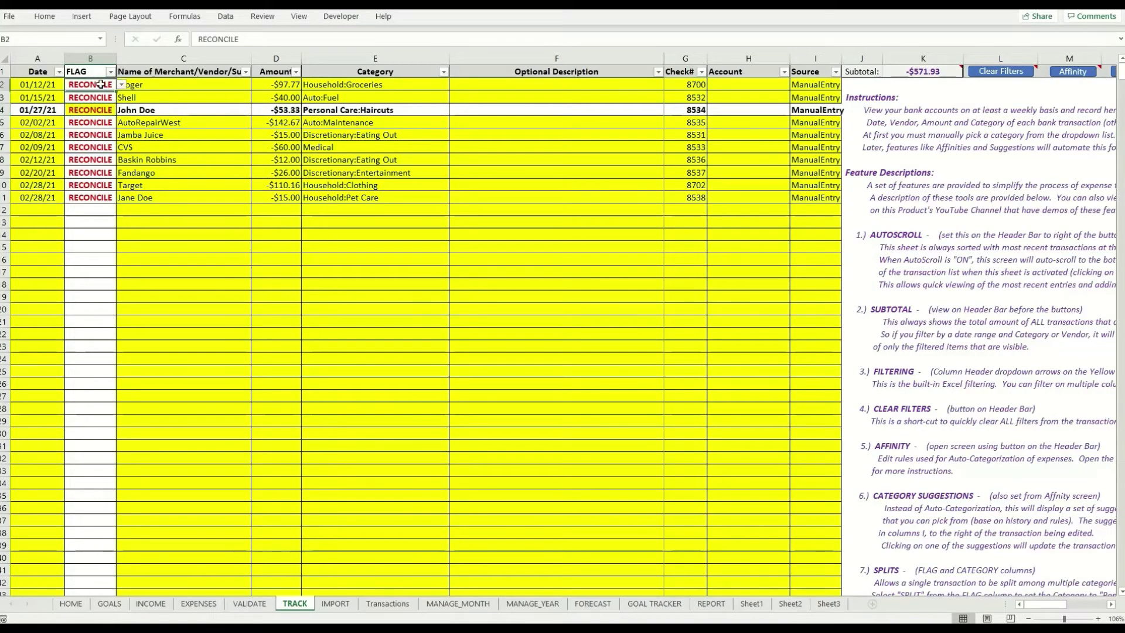
left_click(121, 84)
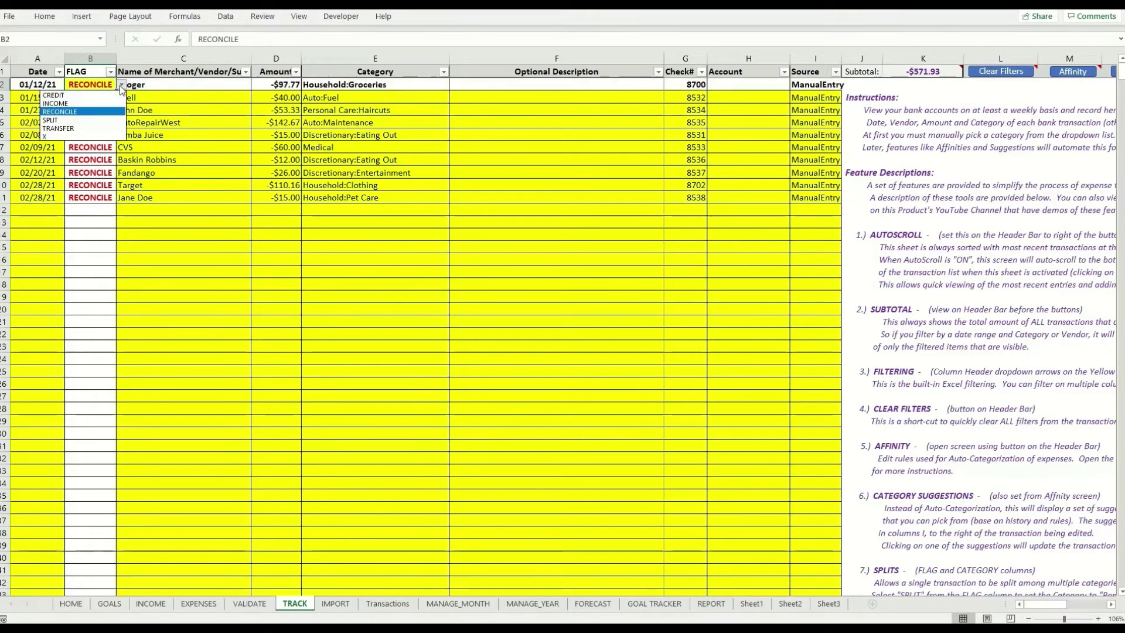
left_click(91, 112)
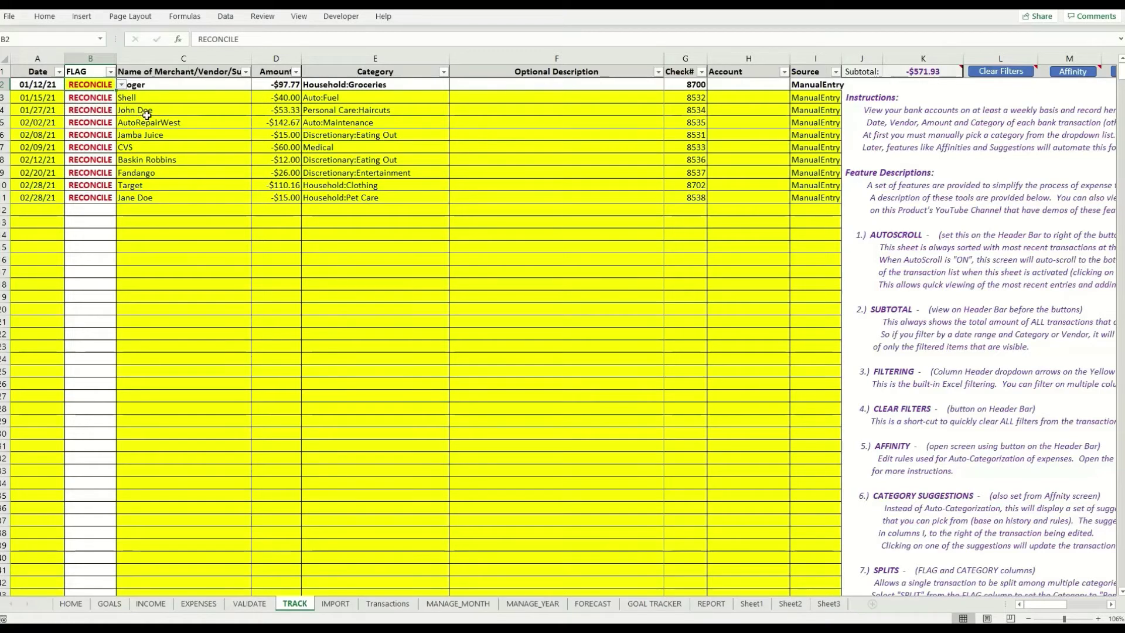
Examine the dates of the manually entered transactions flagged RECONCILE in rows 2 to 11.
left_click(148, 111)
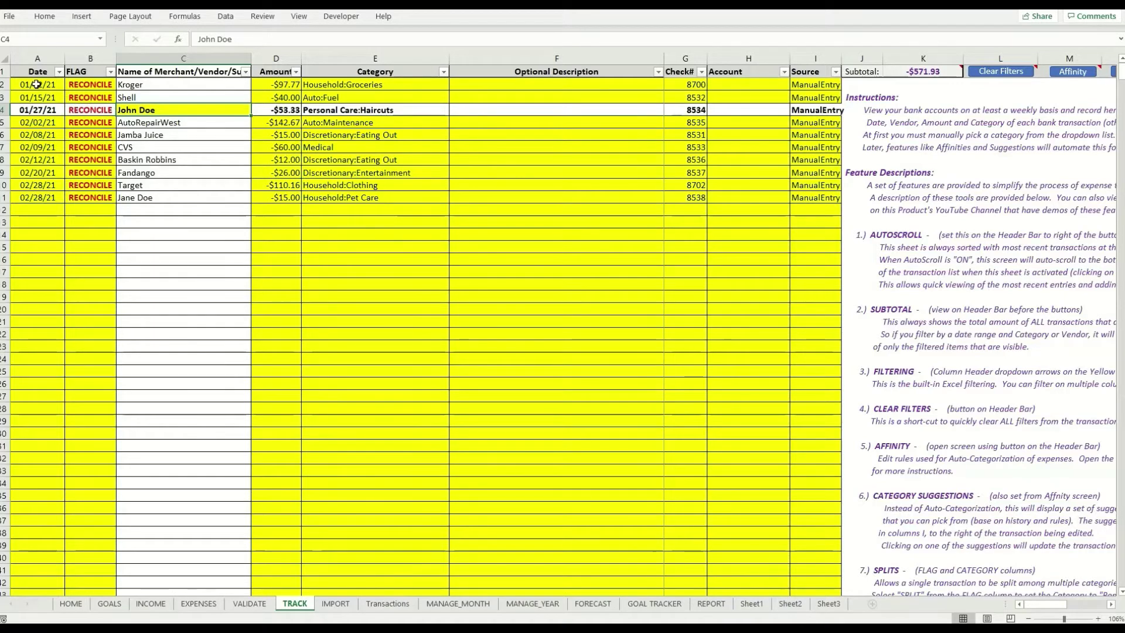
left_click_drag(37, 84, 44, 198)
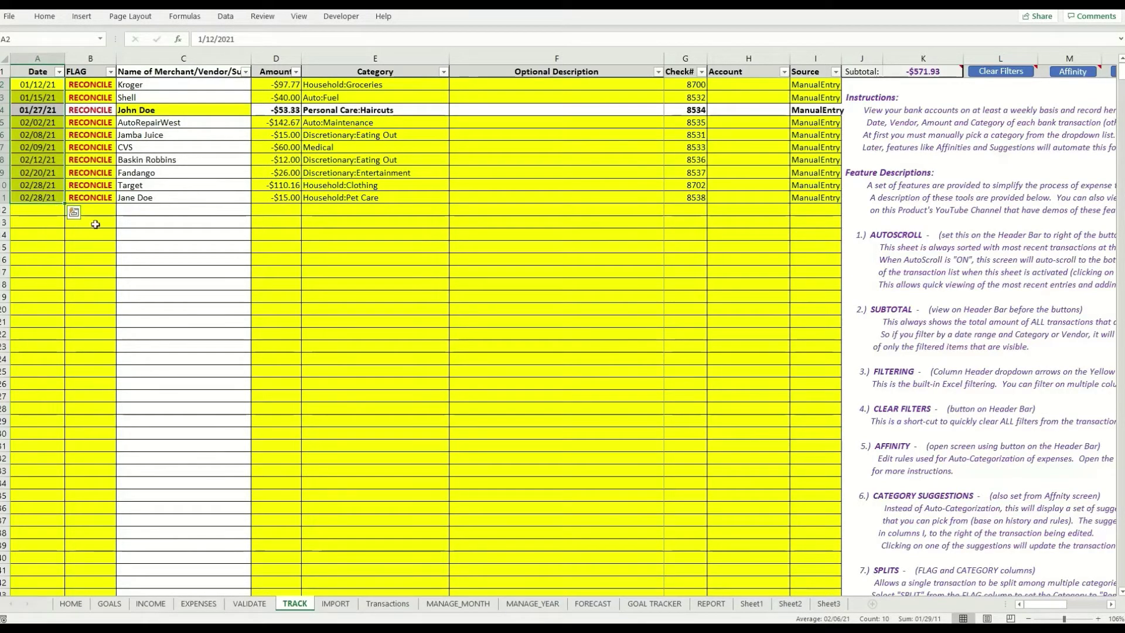
left_click(136, 209)
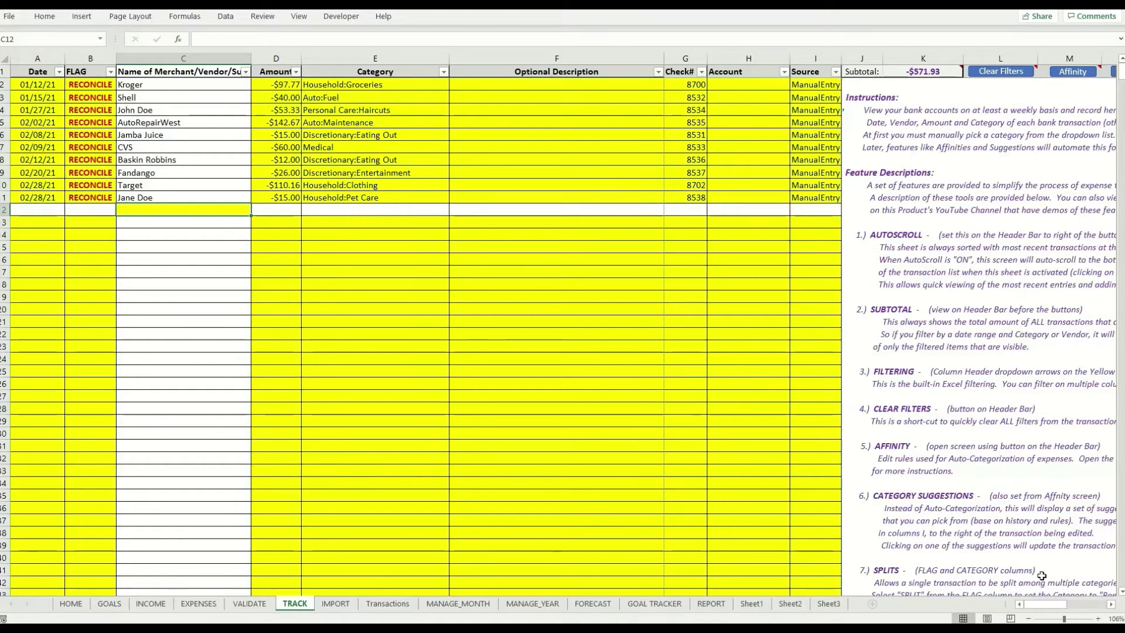
Import the Tiller Money feed data dated 3/1/2021 to 3/30/2021 into the tracking sheet.
left_click(1111, 607)
left_click(1111, 607)
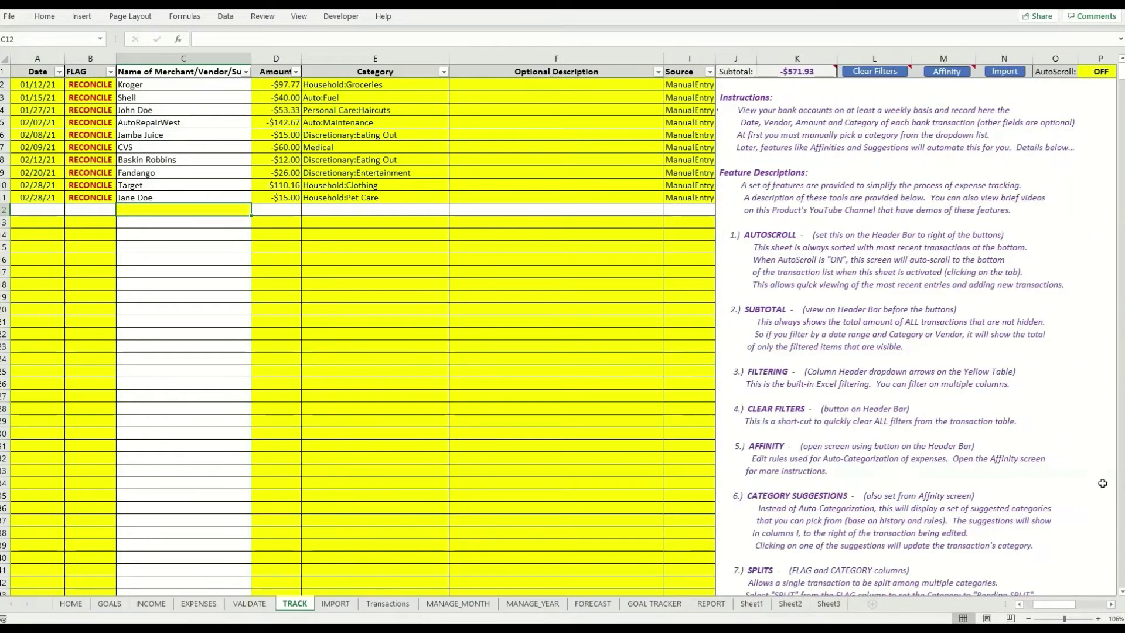
left_click(1020, 604)
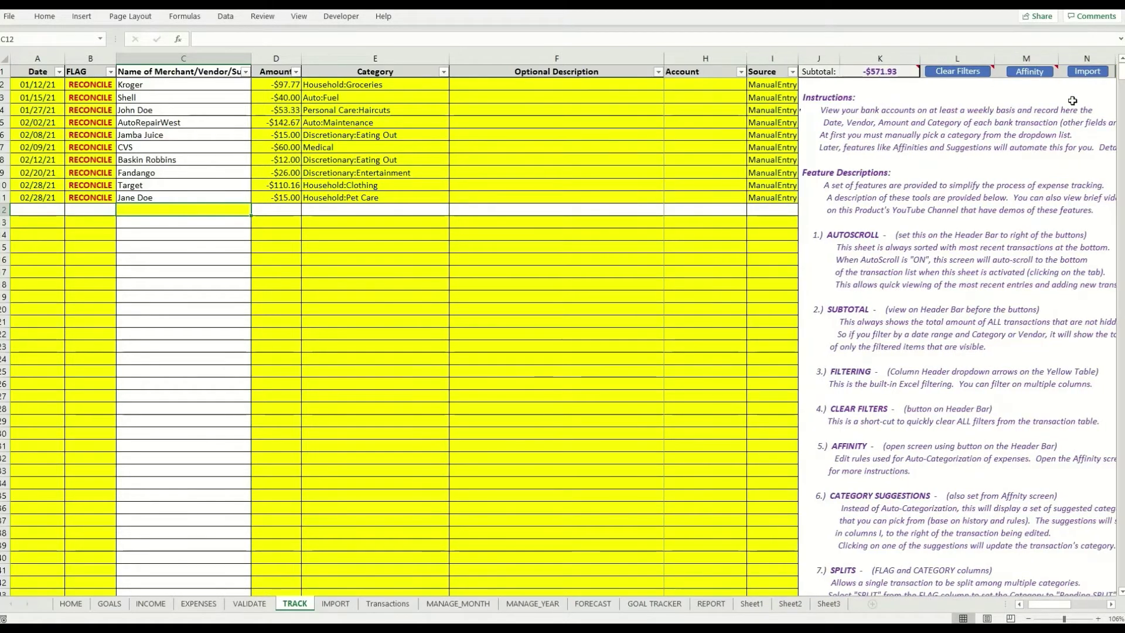
left_click(1087, 72)
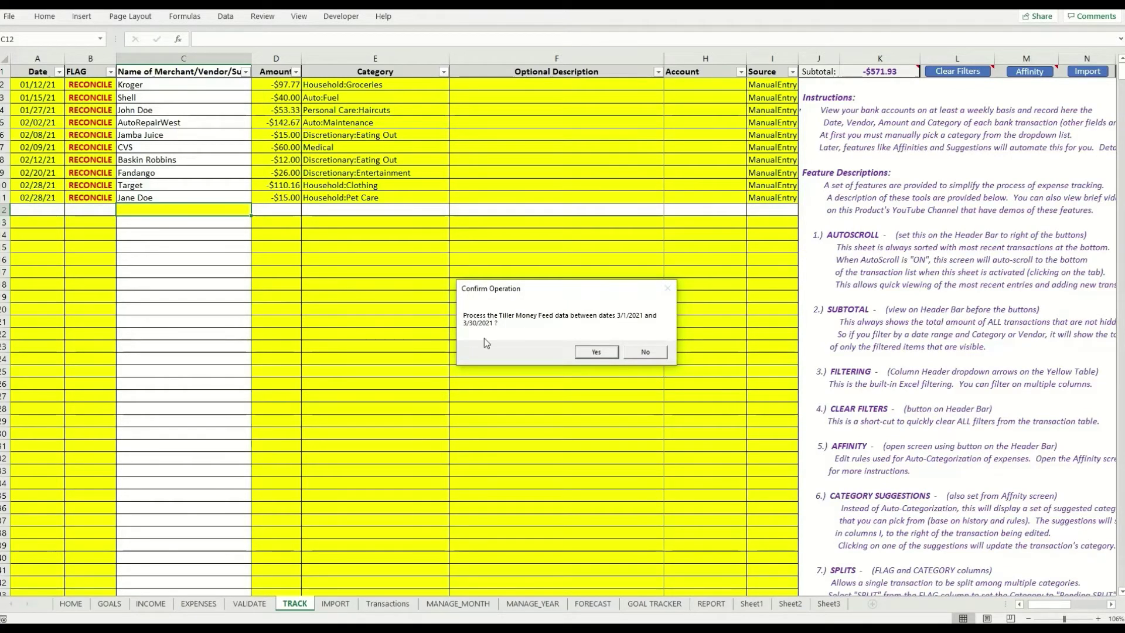
left_click(595, 352)
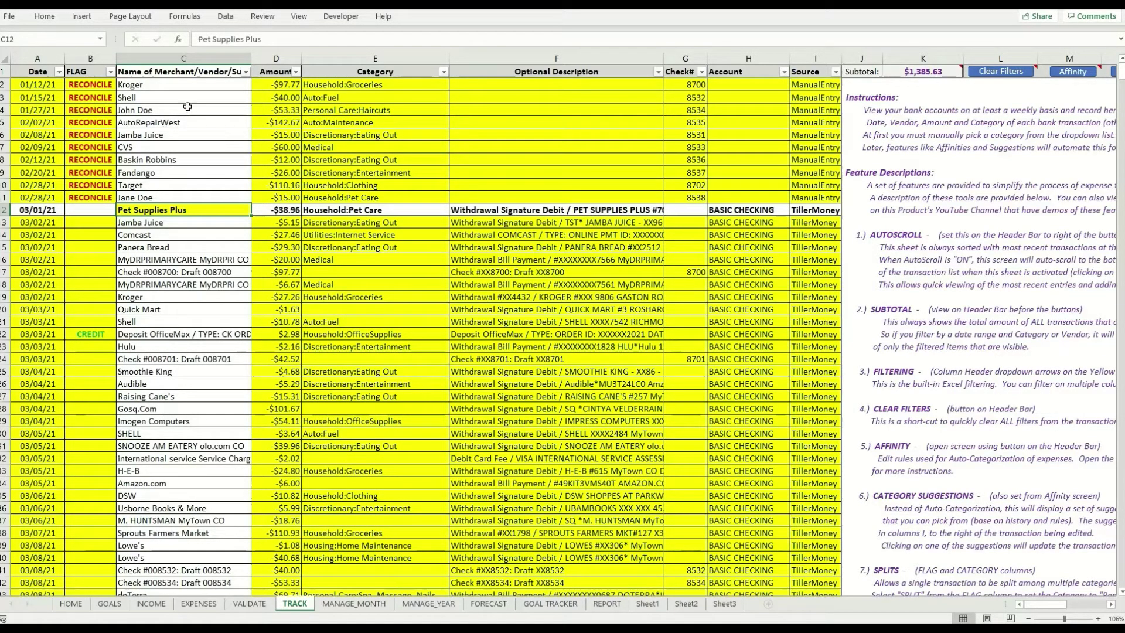
Reconcile the 01/12/21 Kroger transaction with the suggested 3/2/2021 Check #008700 draft and confirm the match.
left_click(92, 86)
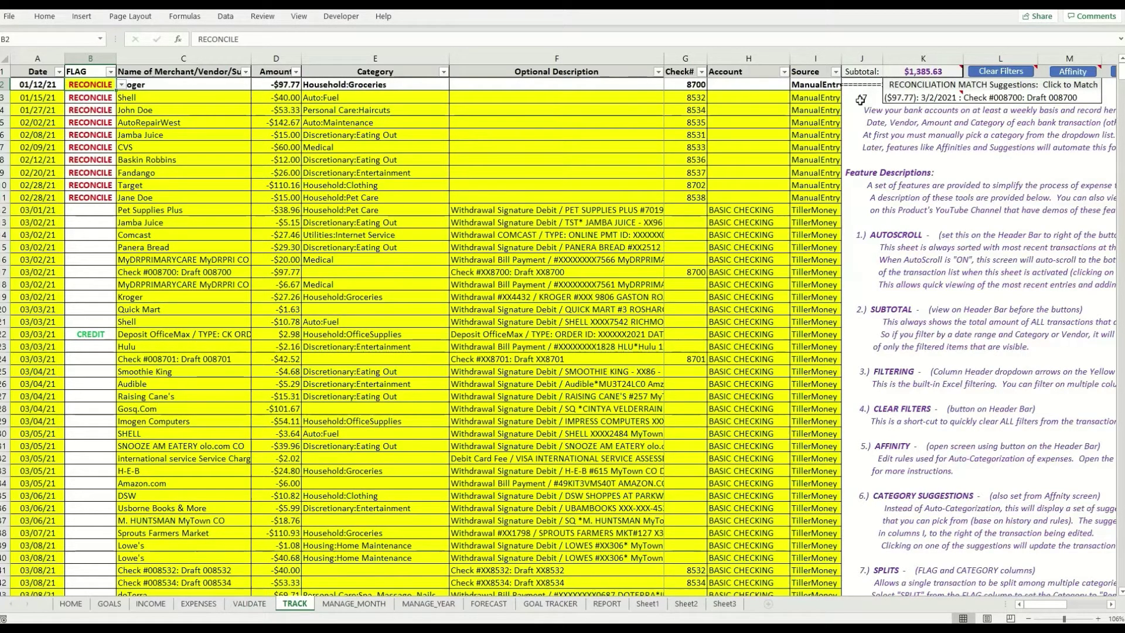
mouse_move(933, 99)
left_click(933, 98)
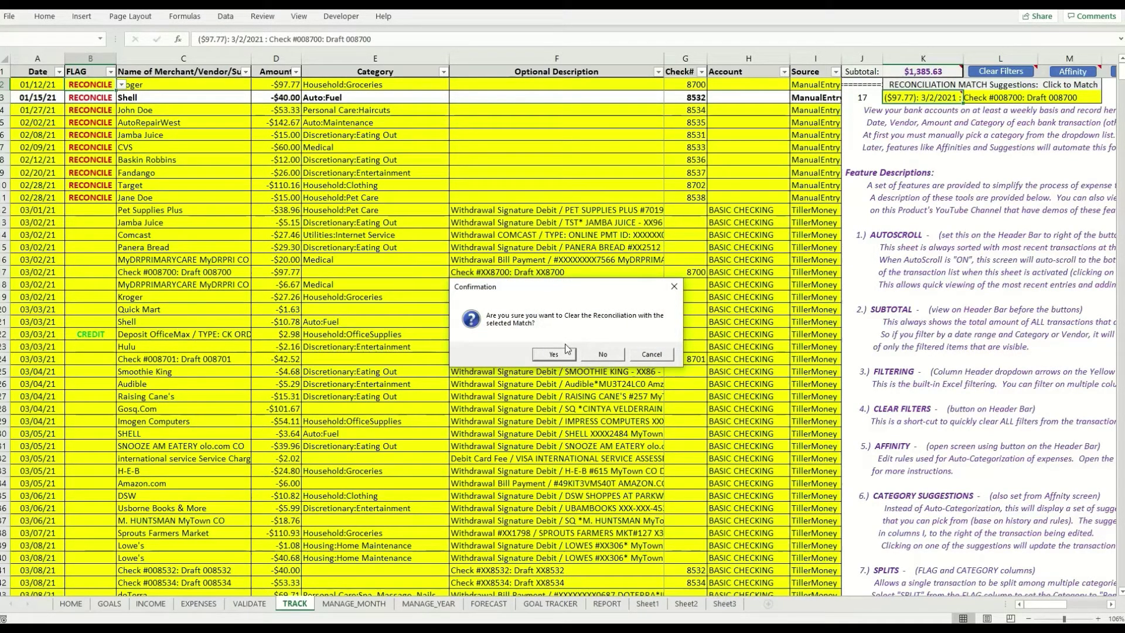
left_click(553, 354)
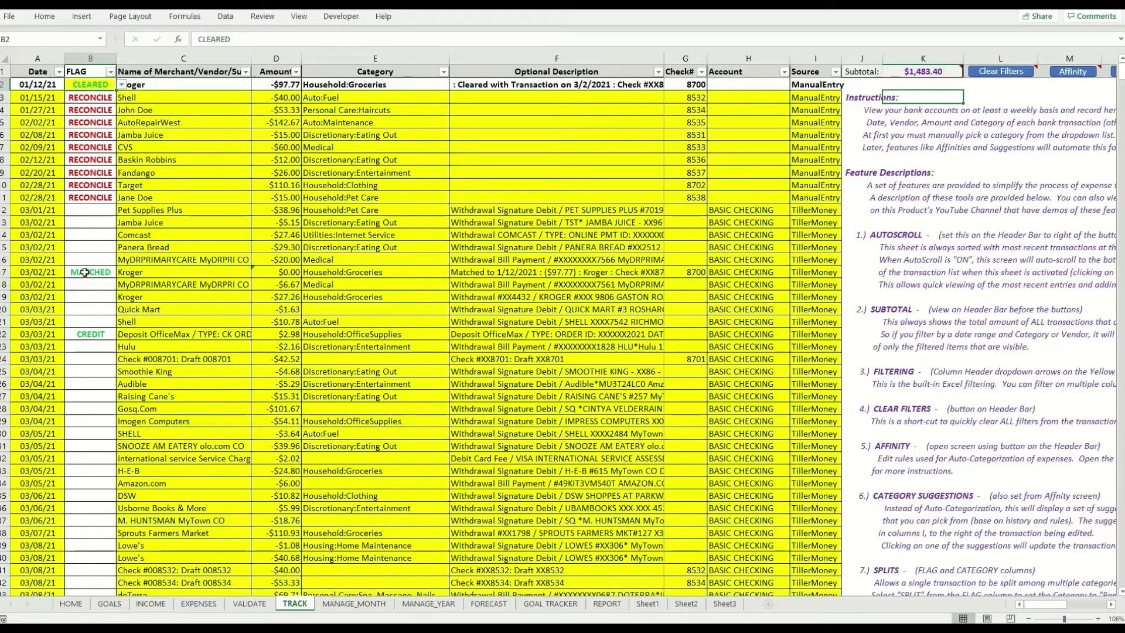
Inspect the amount and description of the matched Kroger entry in row 17, and compare its merchant with row 2.
left_click(288, 274)
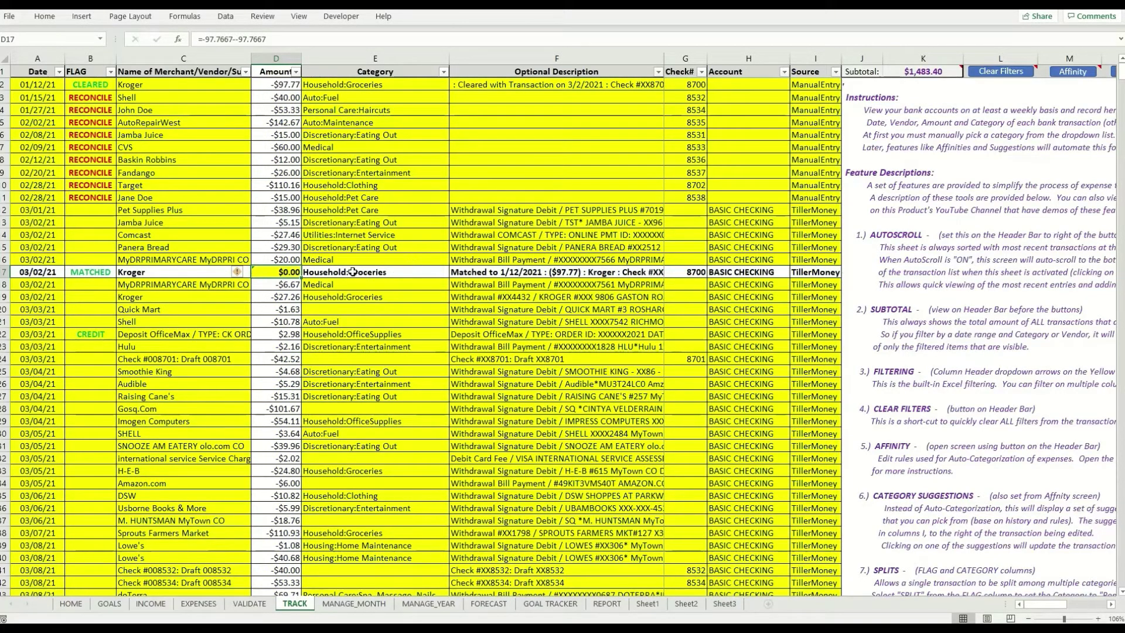
left_click(504, 272)
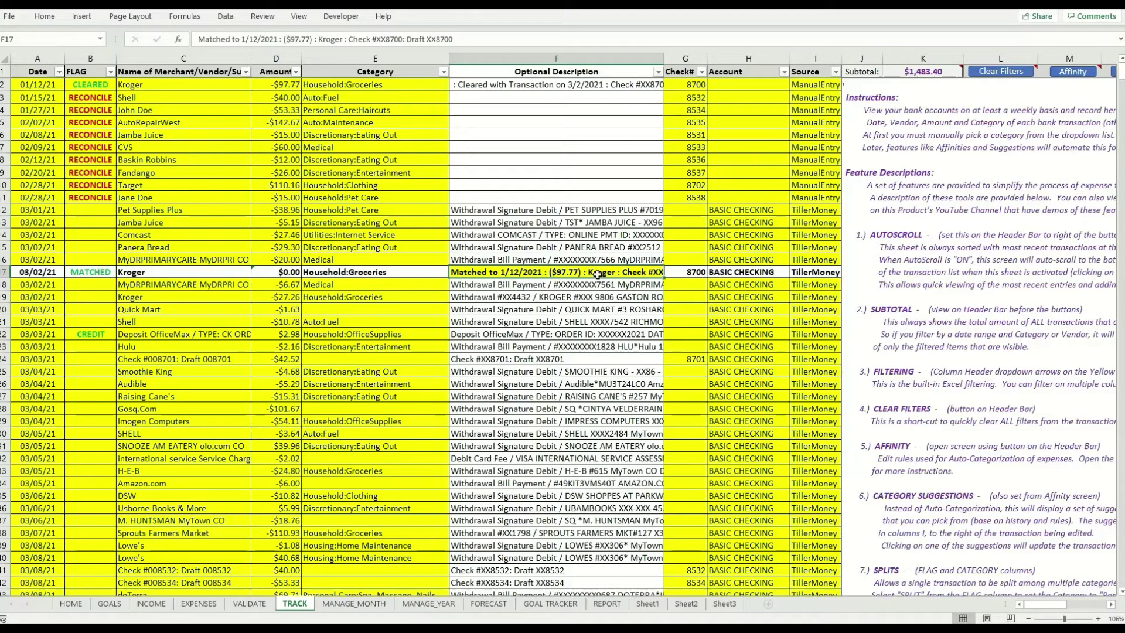
left_click(173, 86)
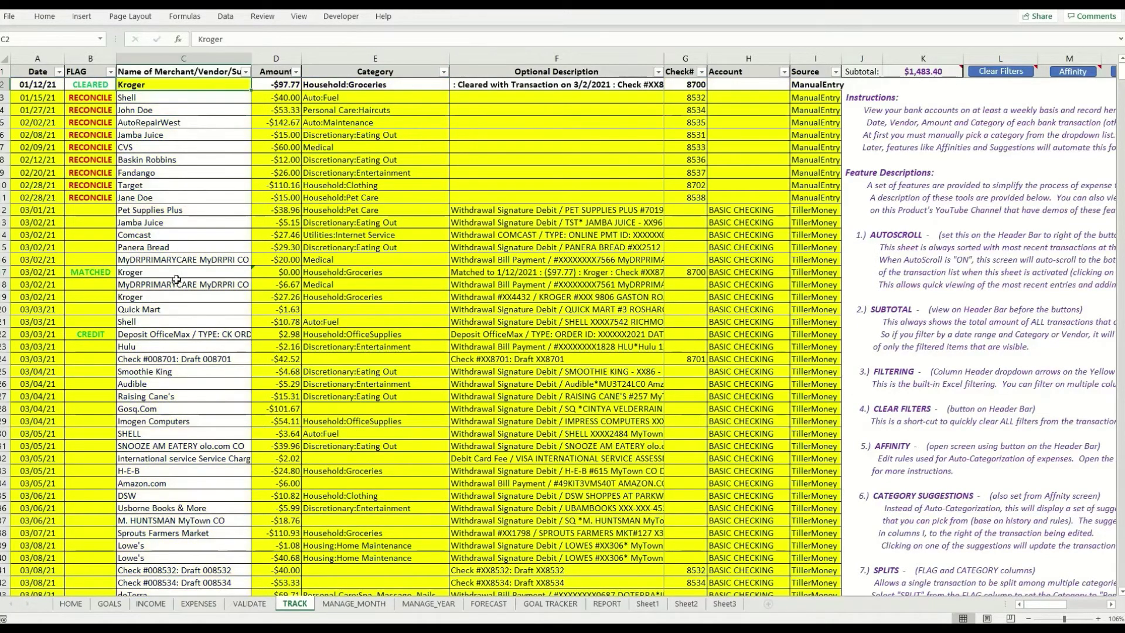
left_click(177, 273)
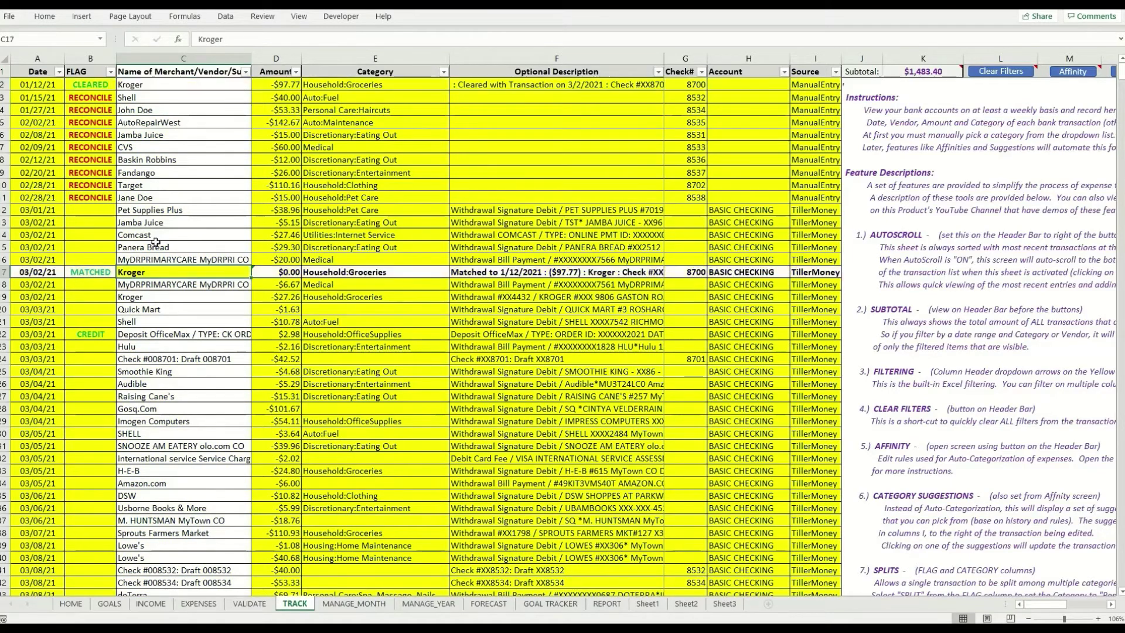
Review the match suggestions for the 01/15/21 Shell transaction and reconcile it with the 3/8/2021 Check #008532 draft.
left_click(91, 98)
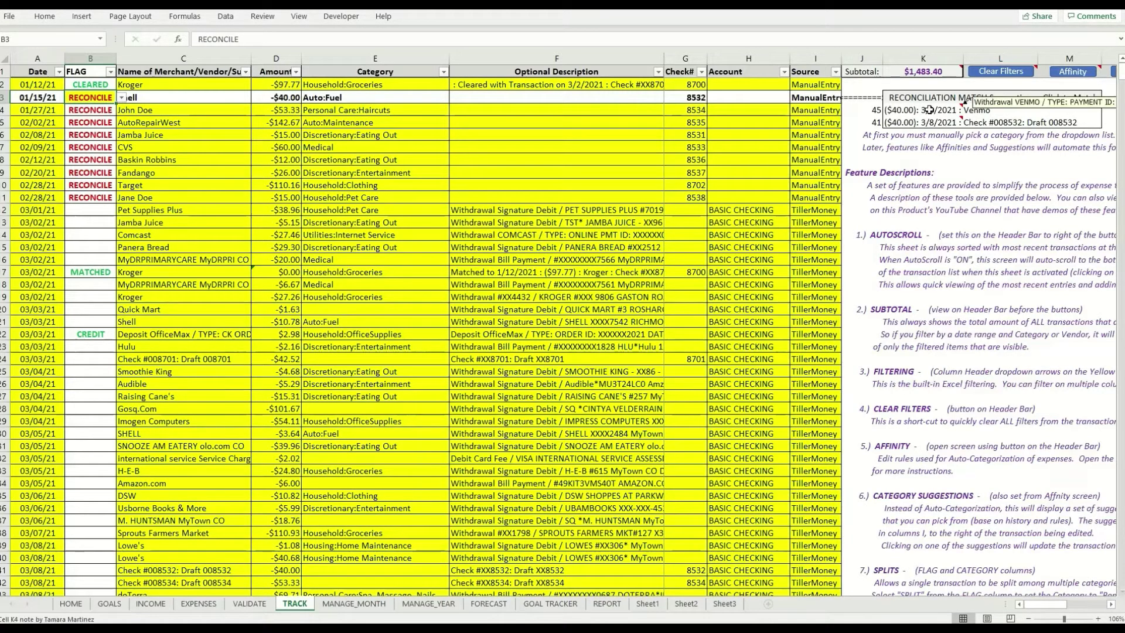
mouse_move(929, 119)
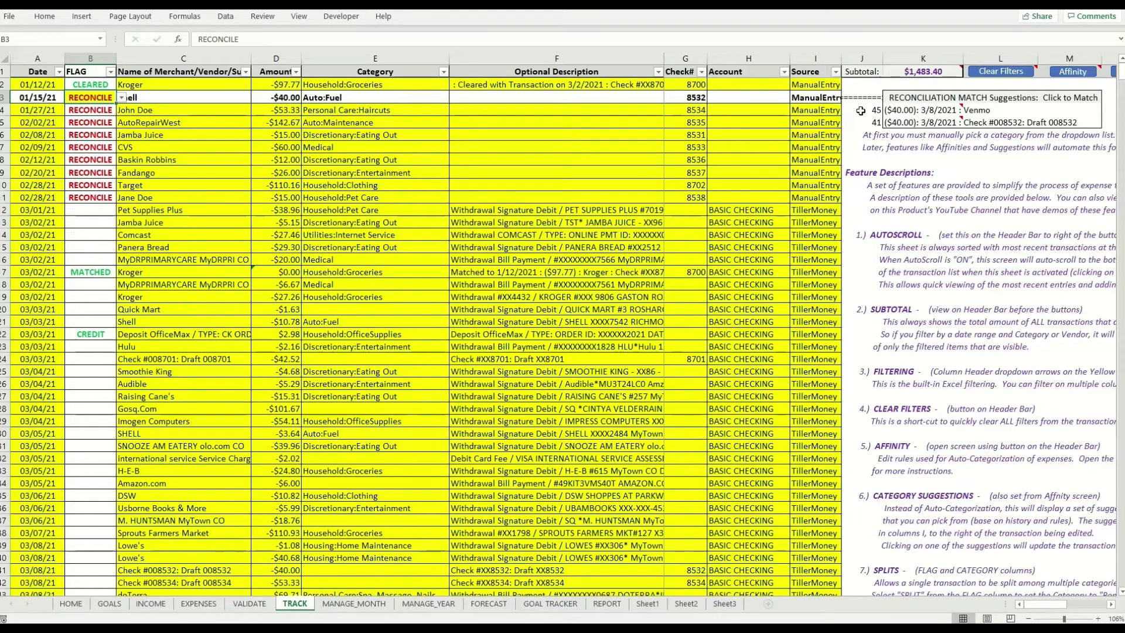
left_click(931, 123)
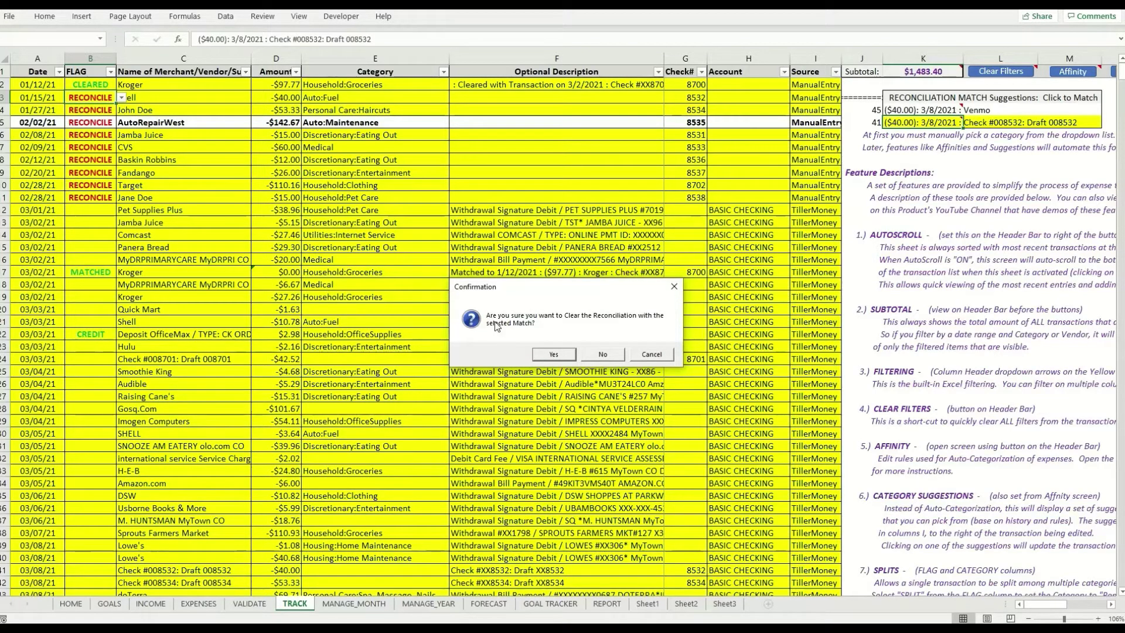
left_click(650, 355)
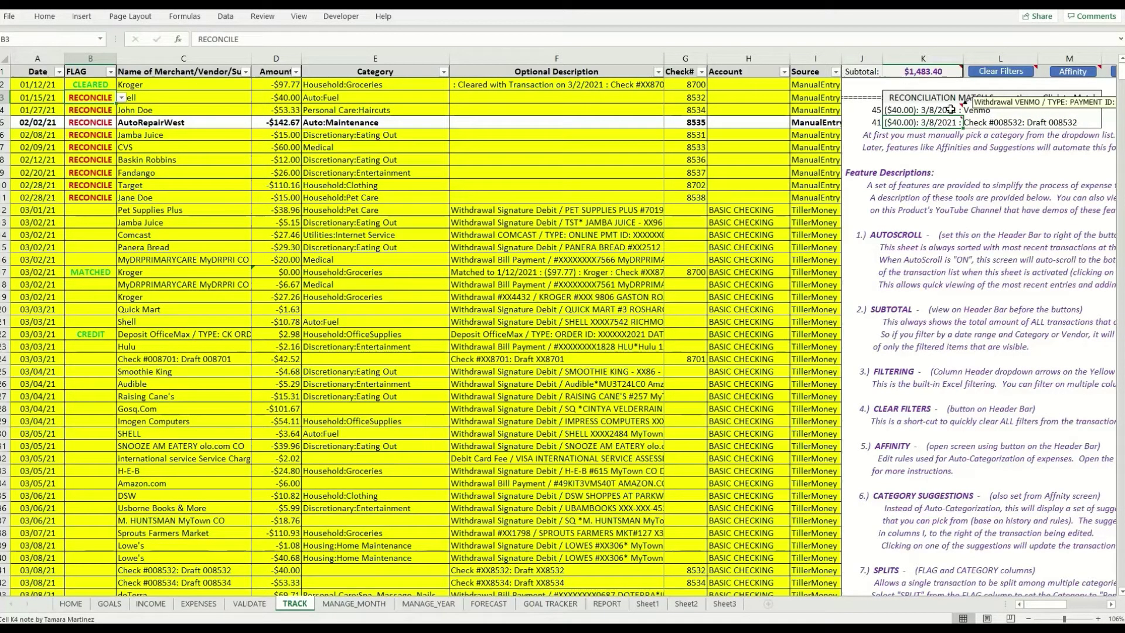
left_click(1113, 605)
left_click(1112, 605)
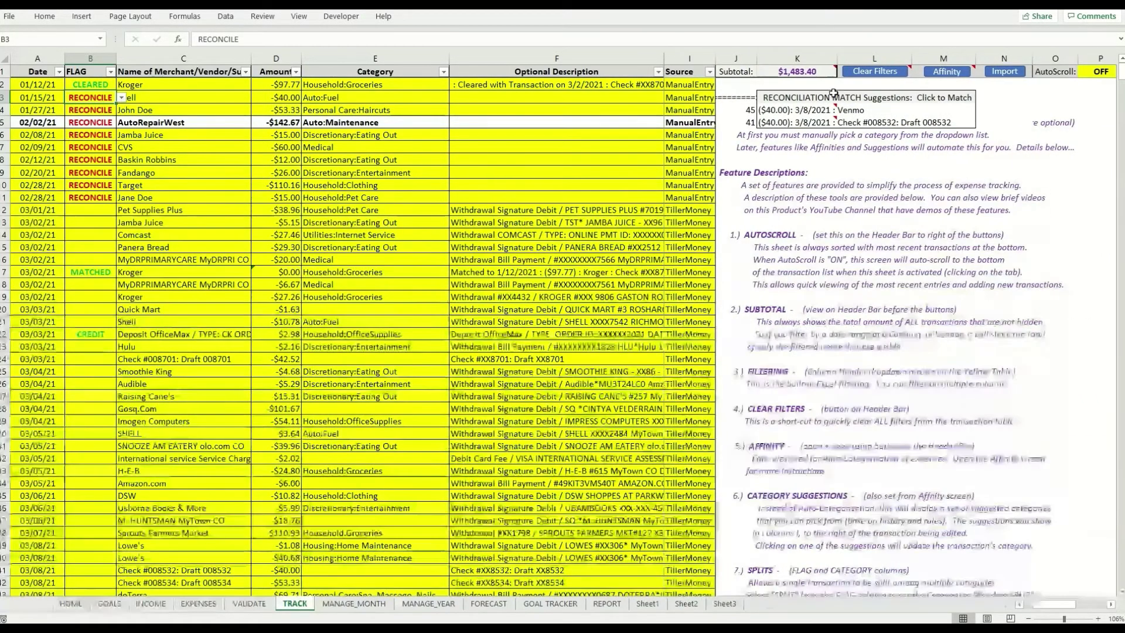
mouse_move(826, 109)
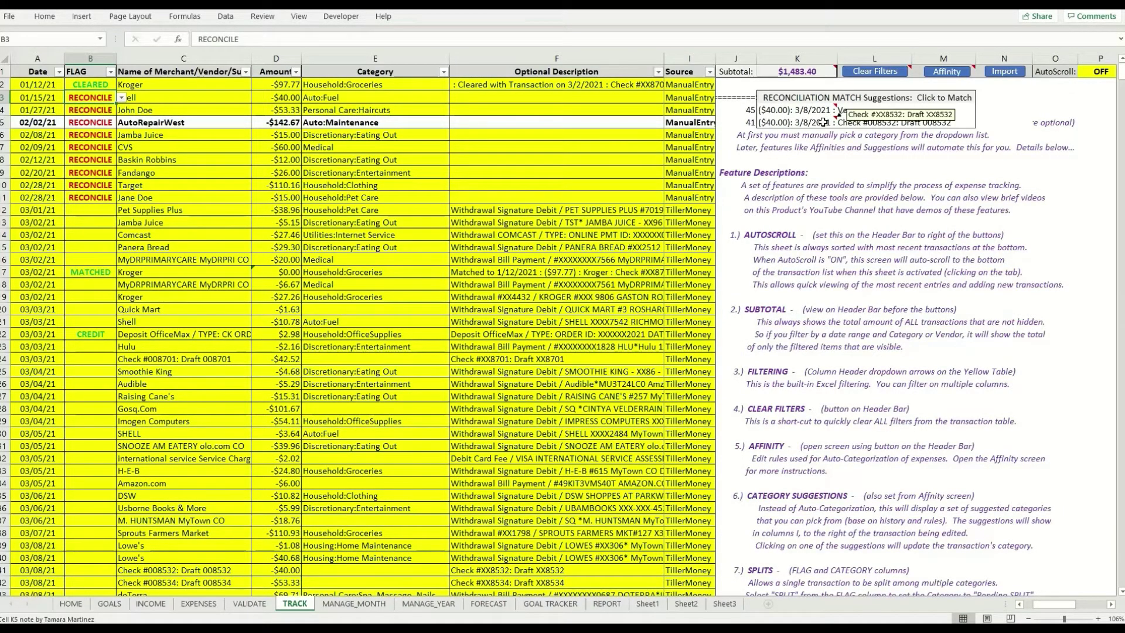
left_click(825, 122)
left_click(568, 355)
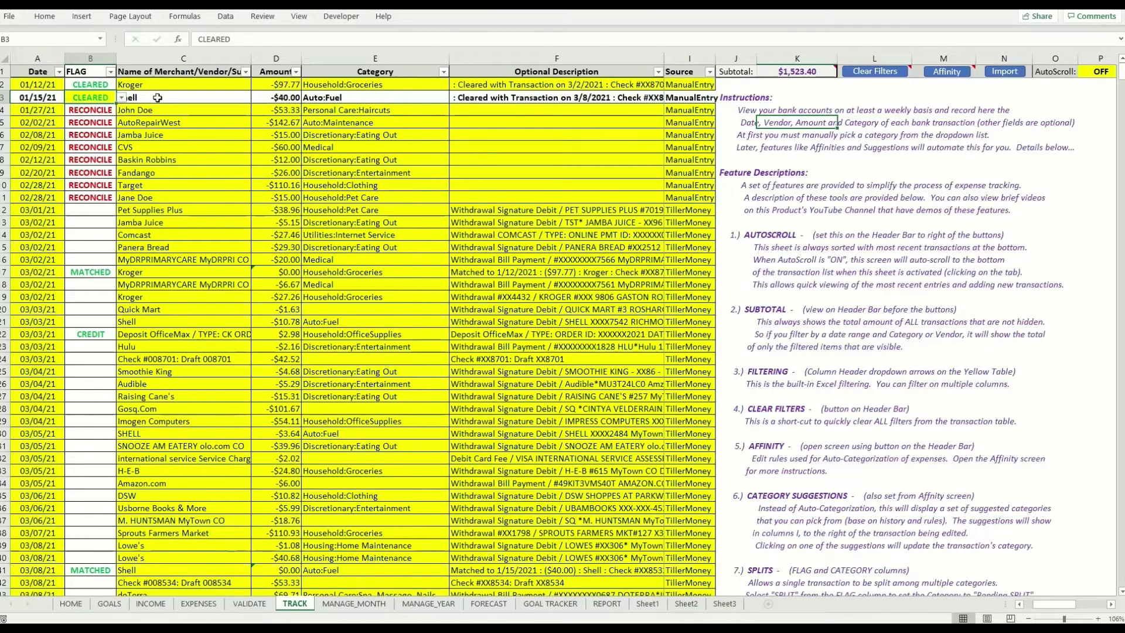
Examine the Optional Description of the cleared Shell transaction in row 3 and bring the Check# column back into view.
left_click(545, 97)
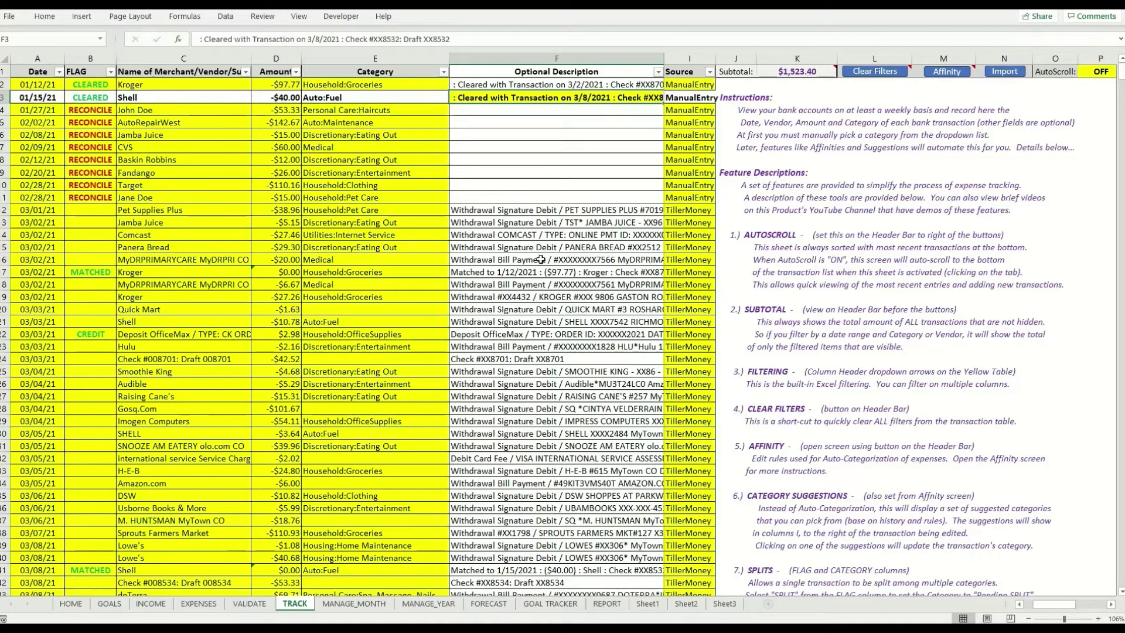
left_click(1019, 604)
left_click(1019, 605)
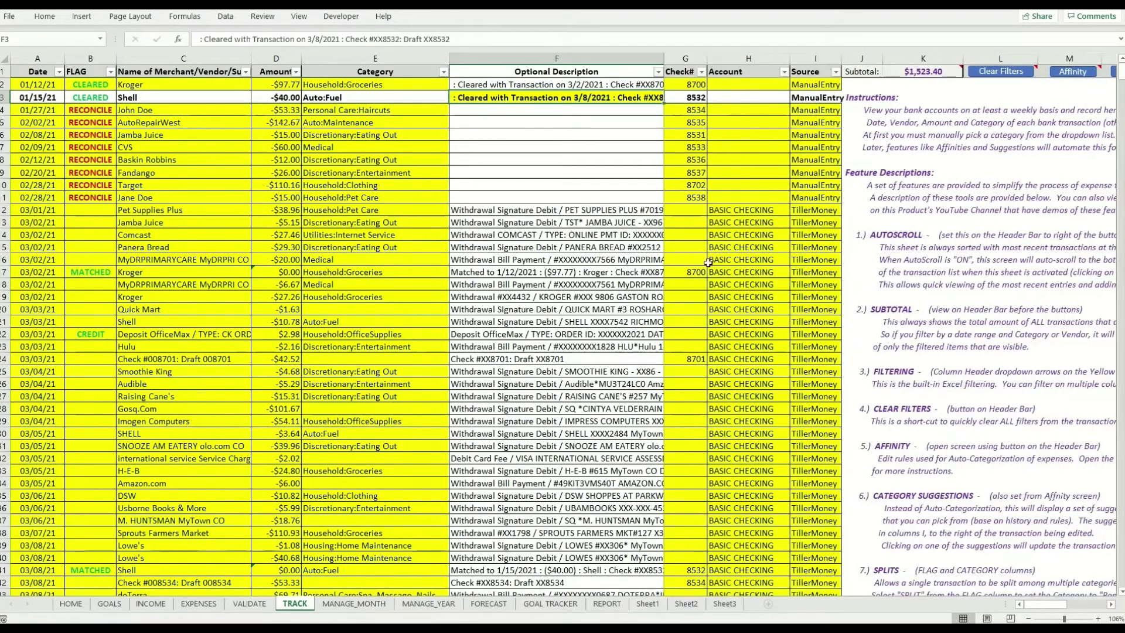
Set the 03/08/21 Check #008534 draft's amount to -66 and look for reconciliation matches for the 01/27/21 transaction in row 4.
left_click(697, 363)
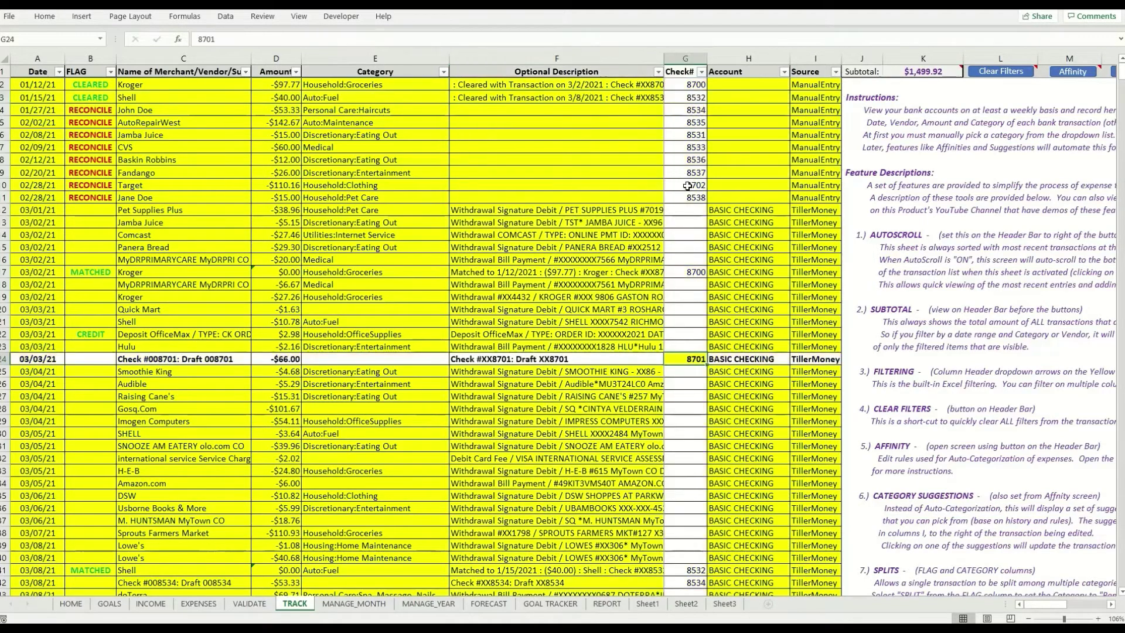
left_click(260, 581)
type("-66")
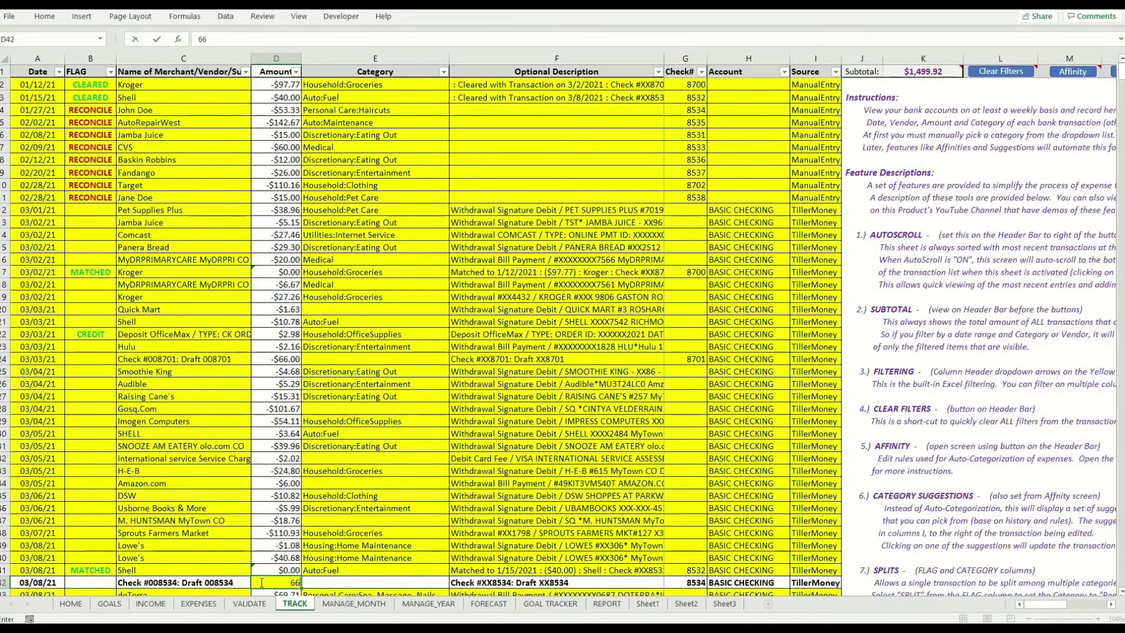
key("Return")
scroll(807, 95, "up", 1)
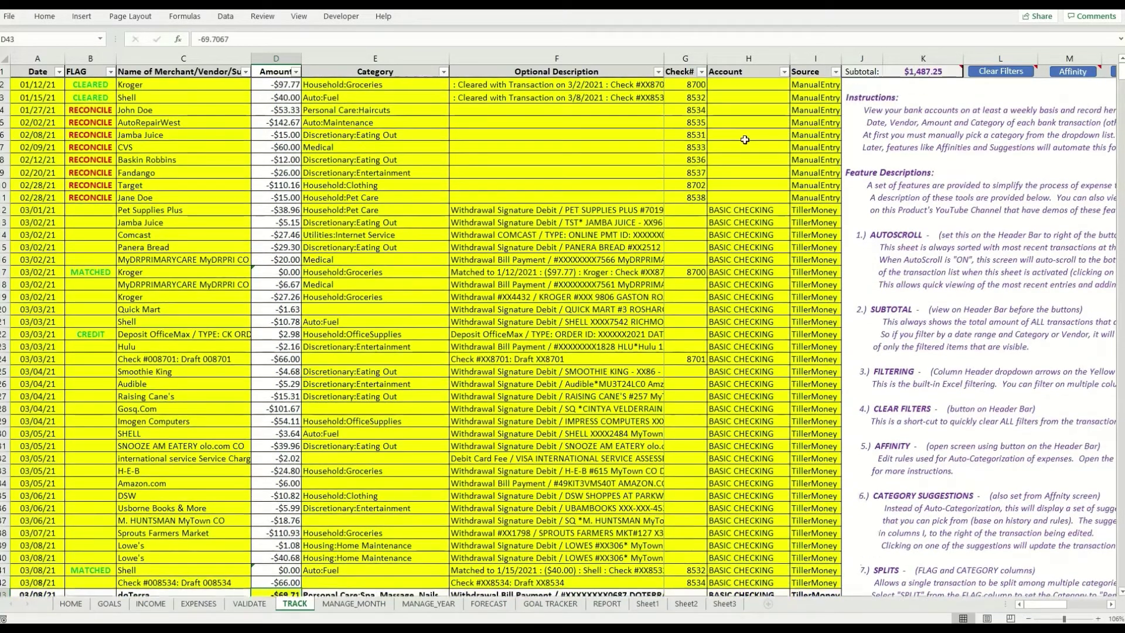
left_click(88, 111)
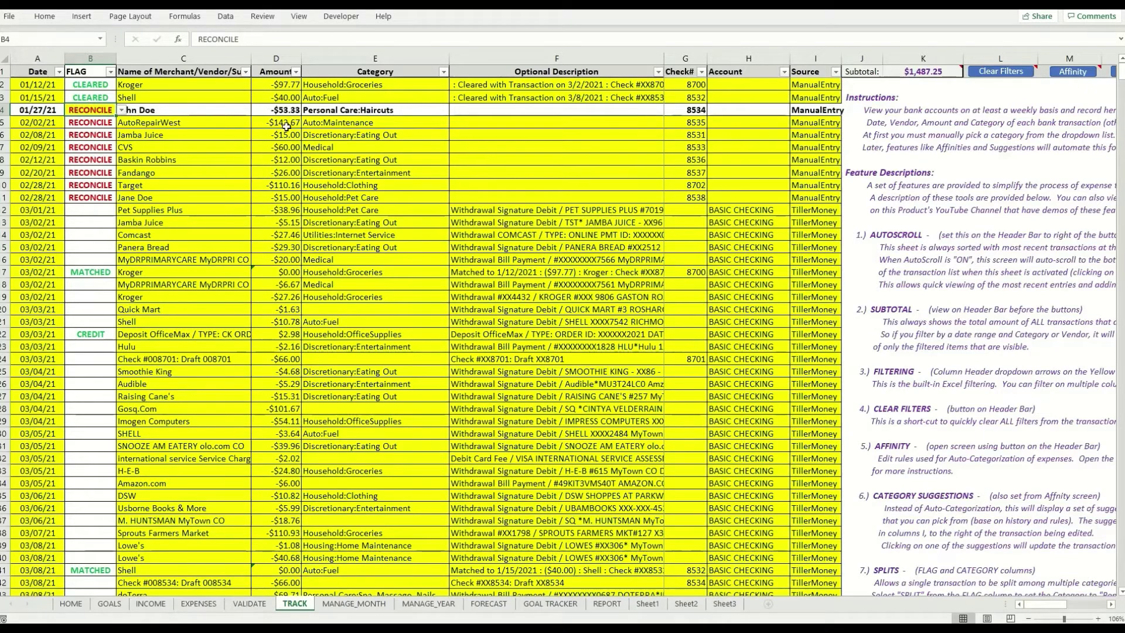
Set the amount of the 03/08/21 Check #008534 draft in row 42 to -53.33.
left_click(303, 311)
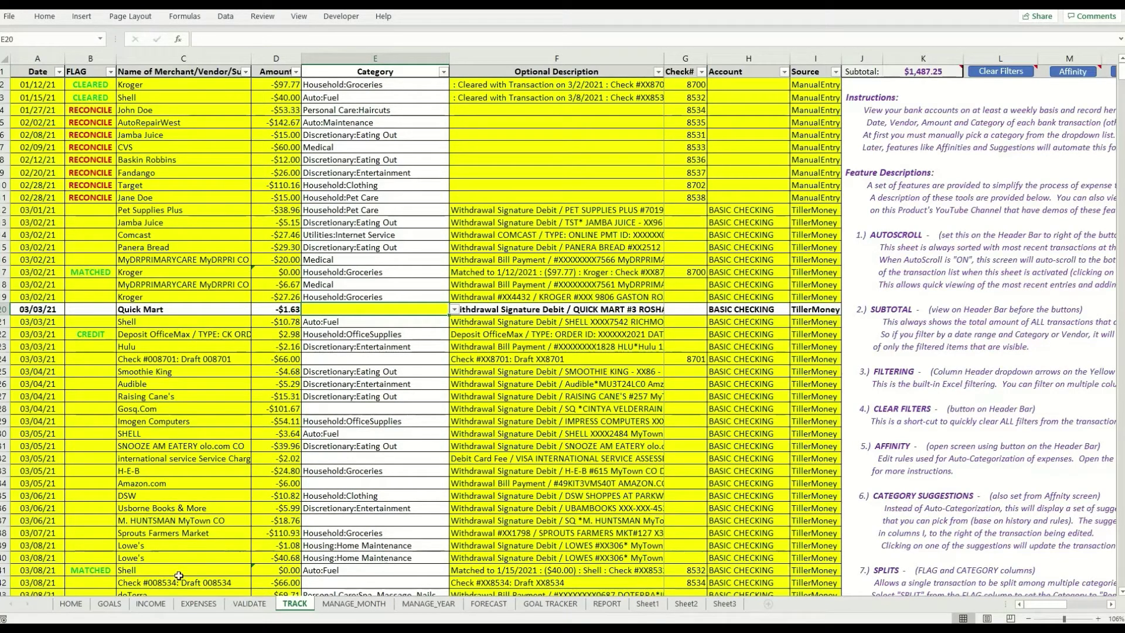
left_click(281, 581)
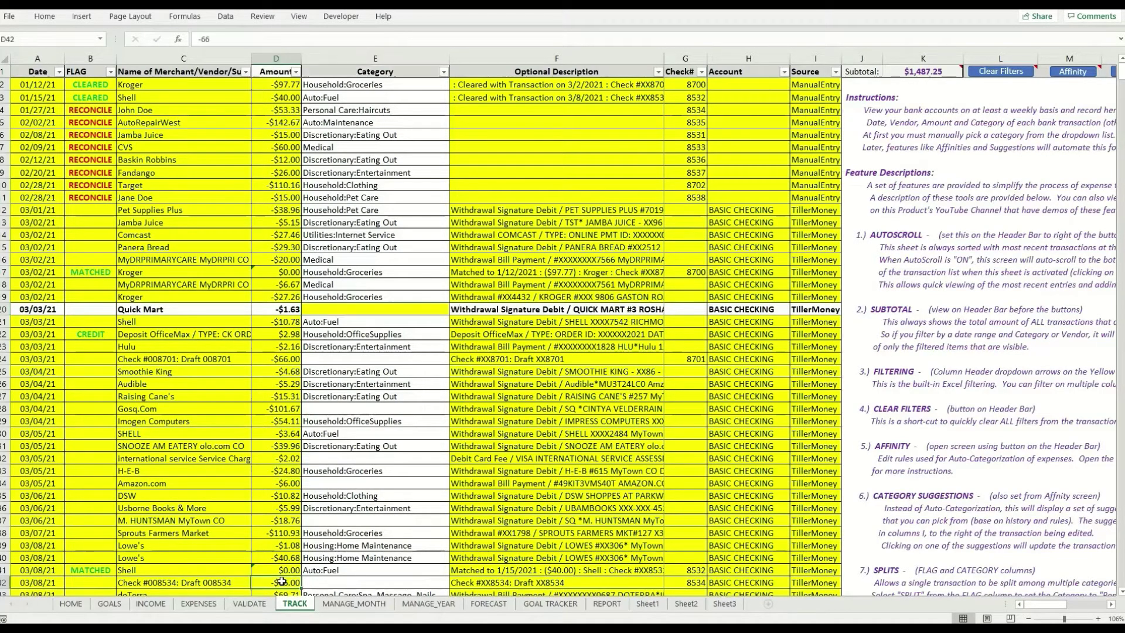
type("-53.33")
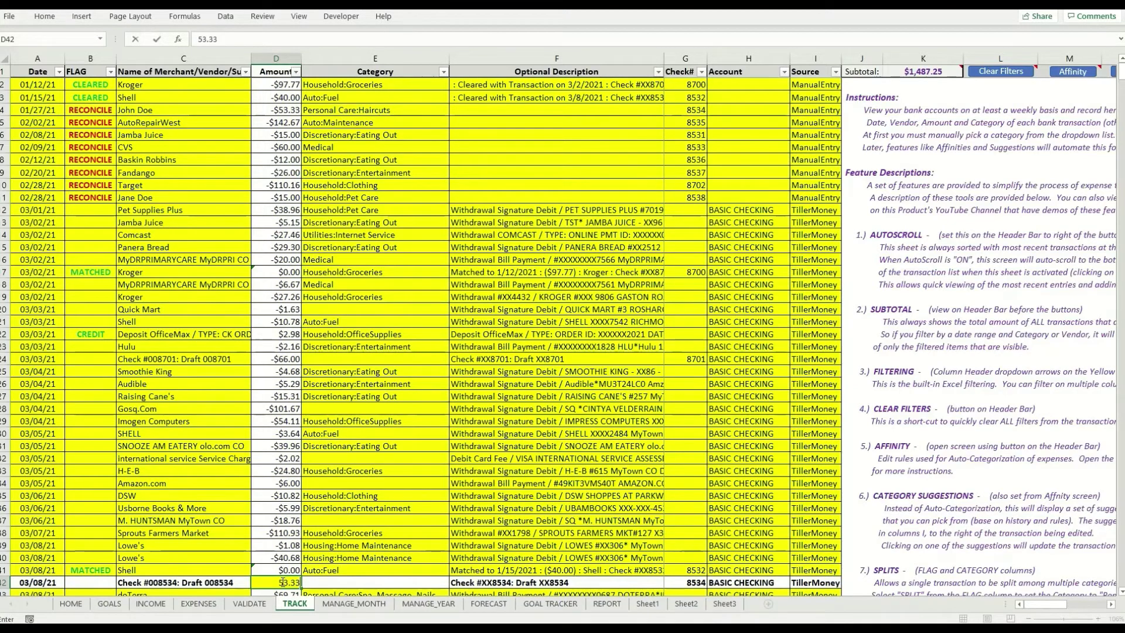
key("Return")
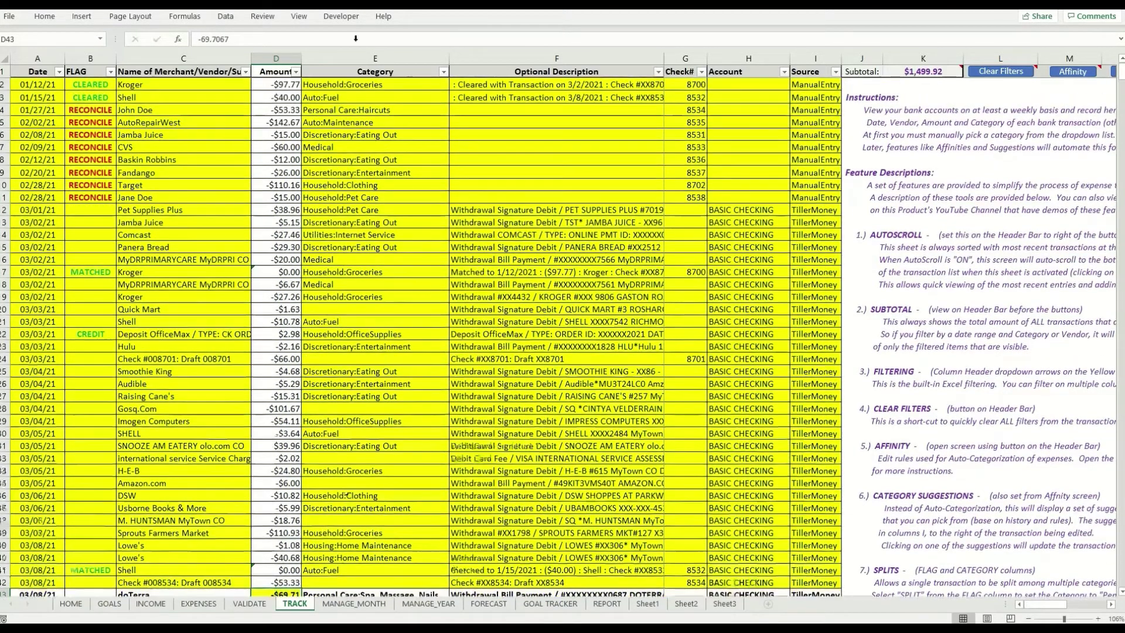
Reconcile the 01/27/21 haircut transaction in row 4 with the suggested 3/8/2021 Check #008534 draft and confirm the match.
left_click(95, 111)
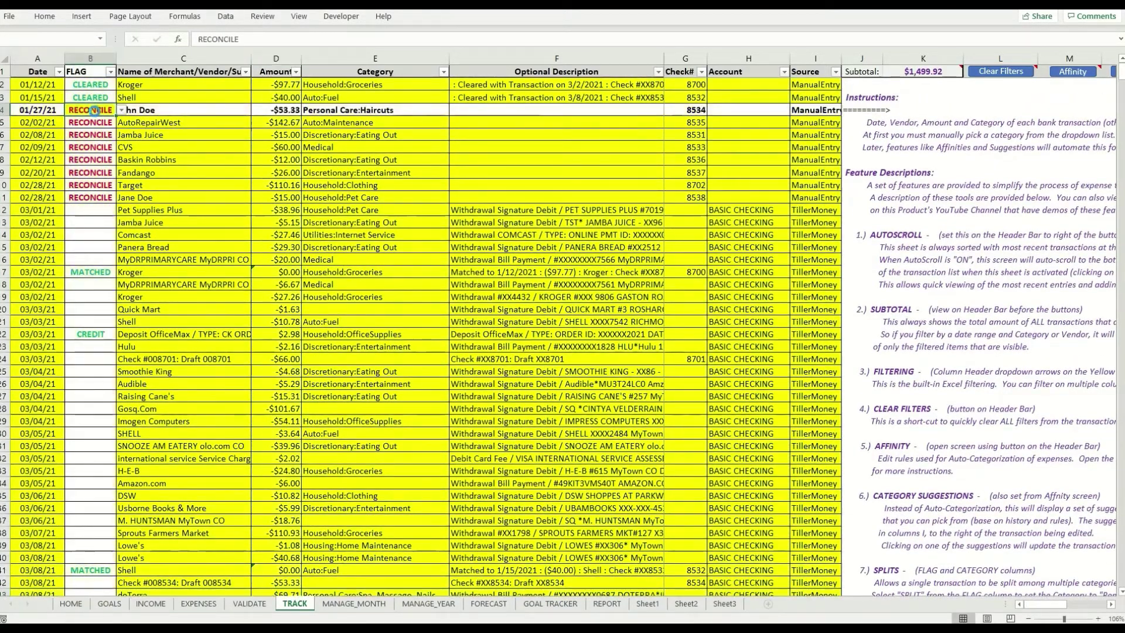
mouse_move(908, 123)
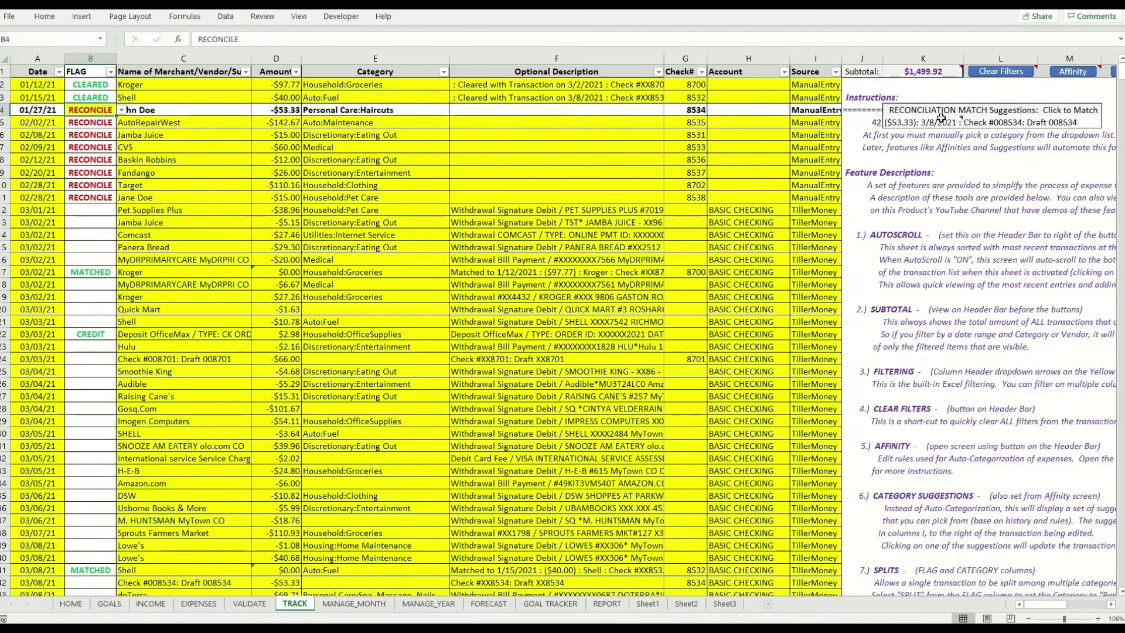
left_click(940, 124)
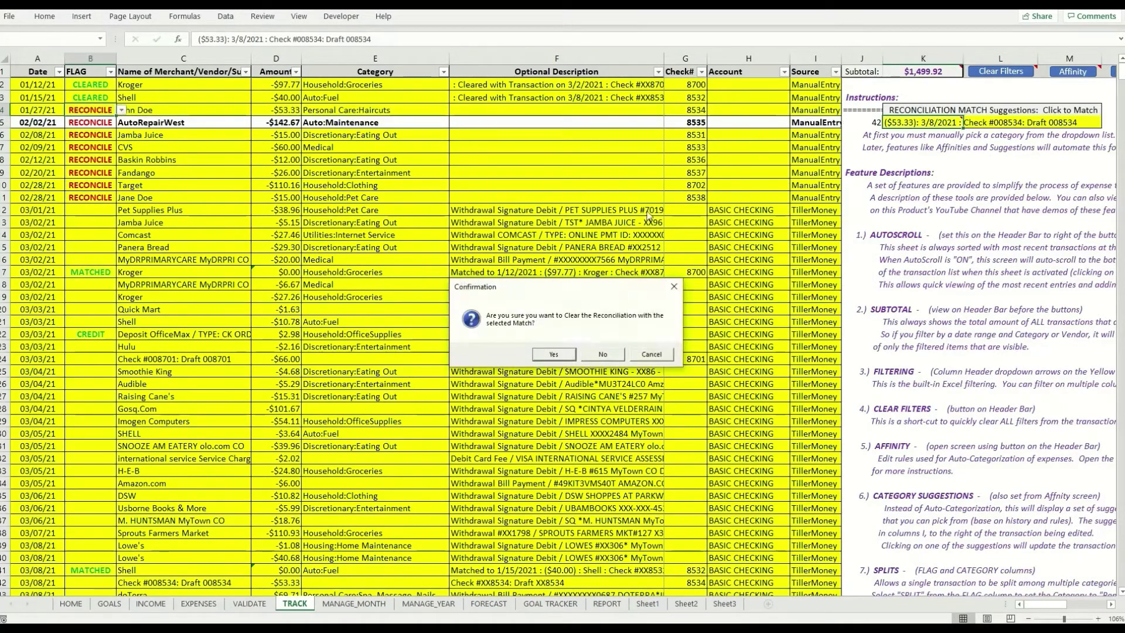
left_click(545, 354)
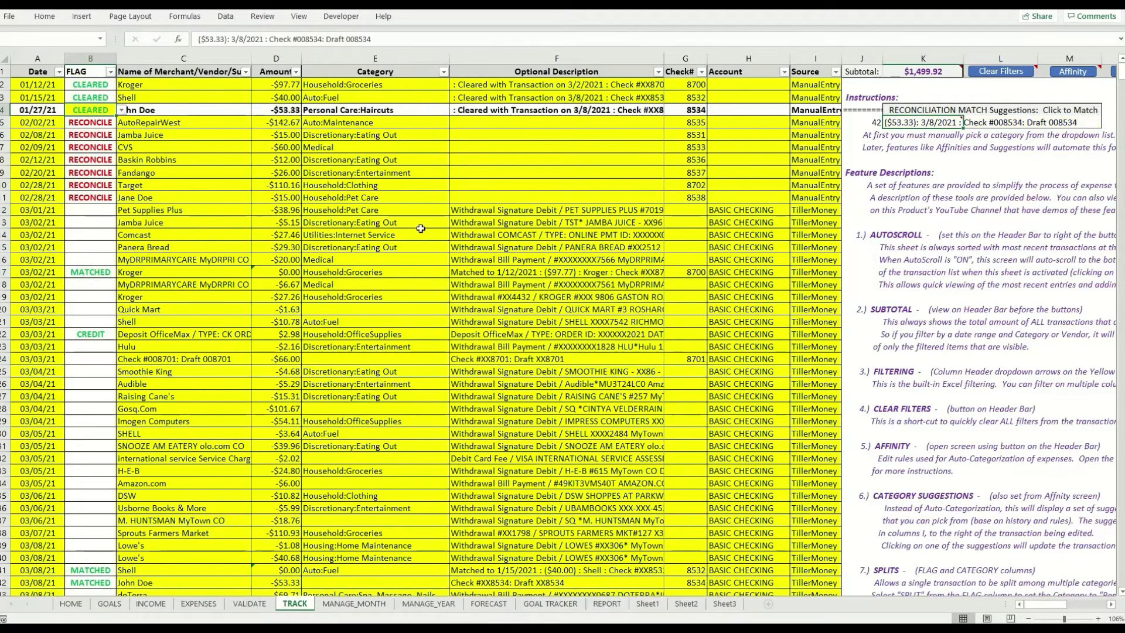
left_click(389, 203)
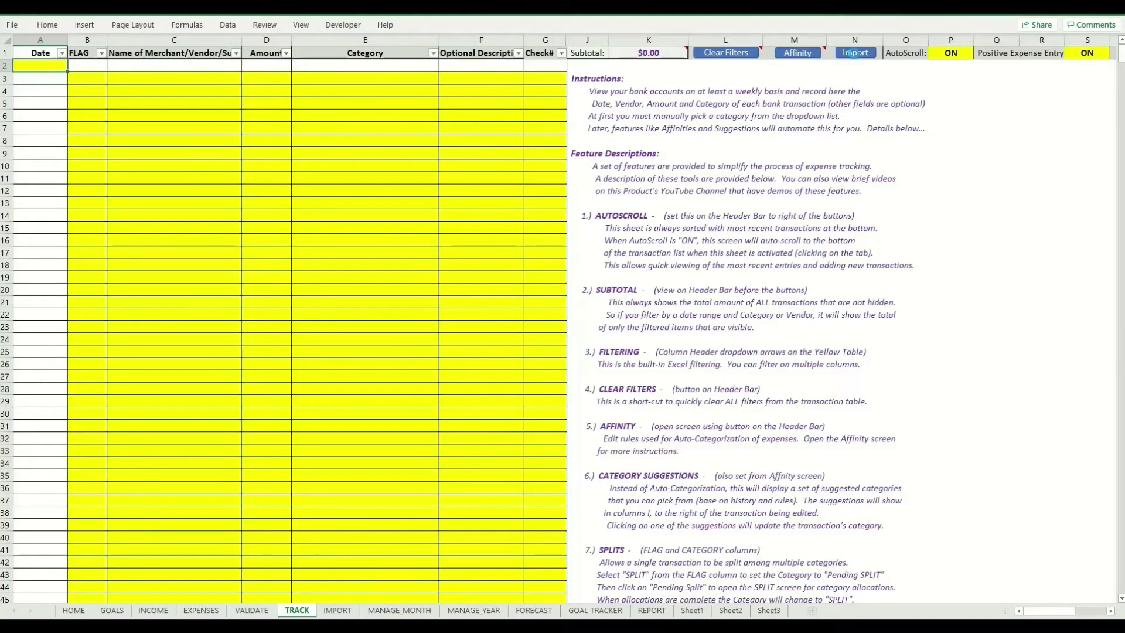
Open the IMPORT sheet from the tracking sheet and choose Tiller Money Feed as the import source.
left_click(854, 54)
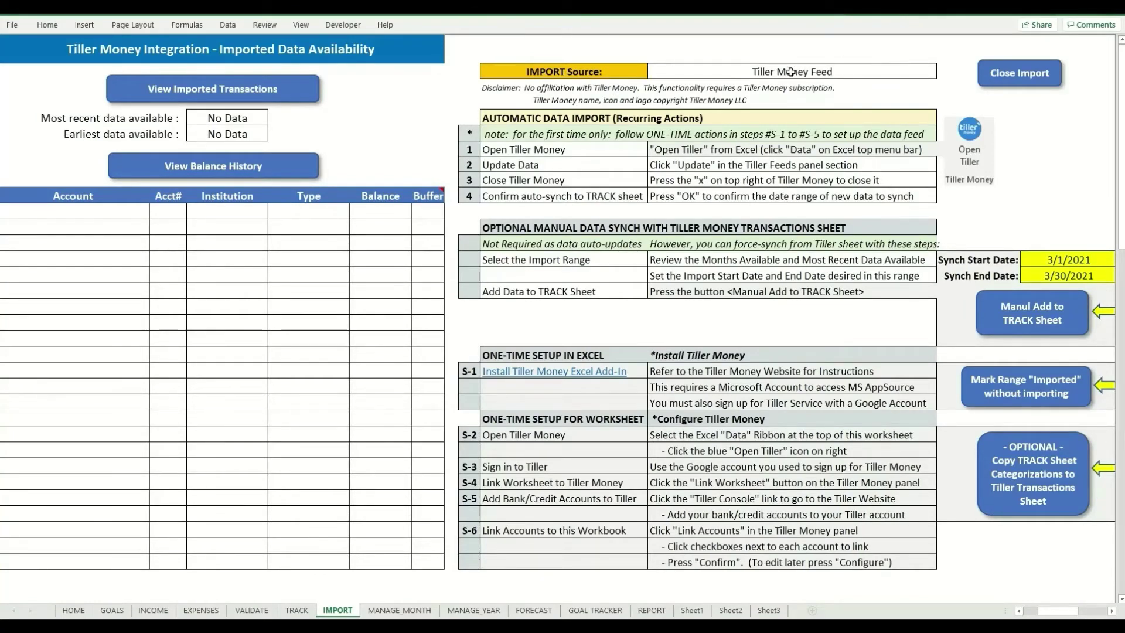
left_click(865, 78)
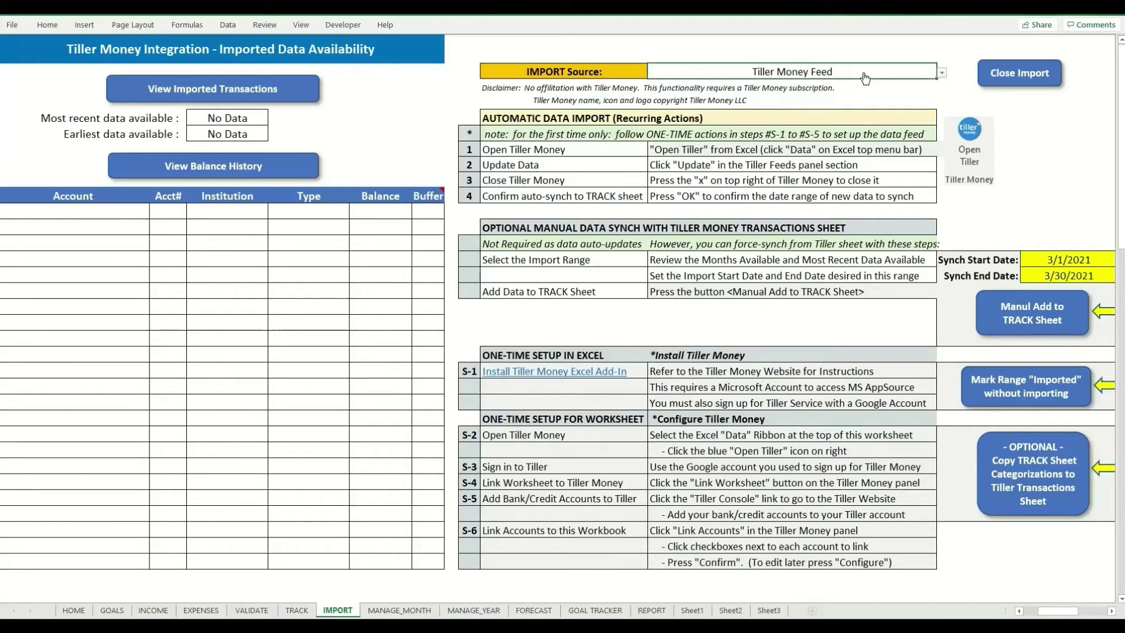
left_click(941, 73)
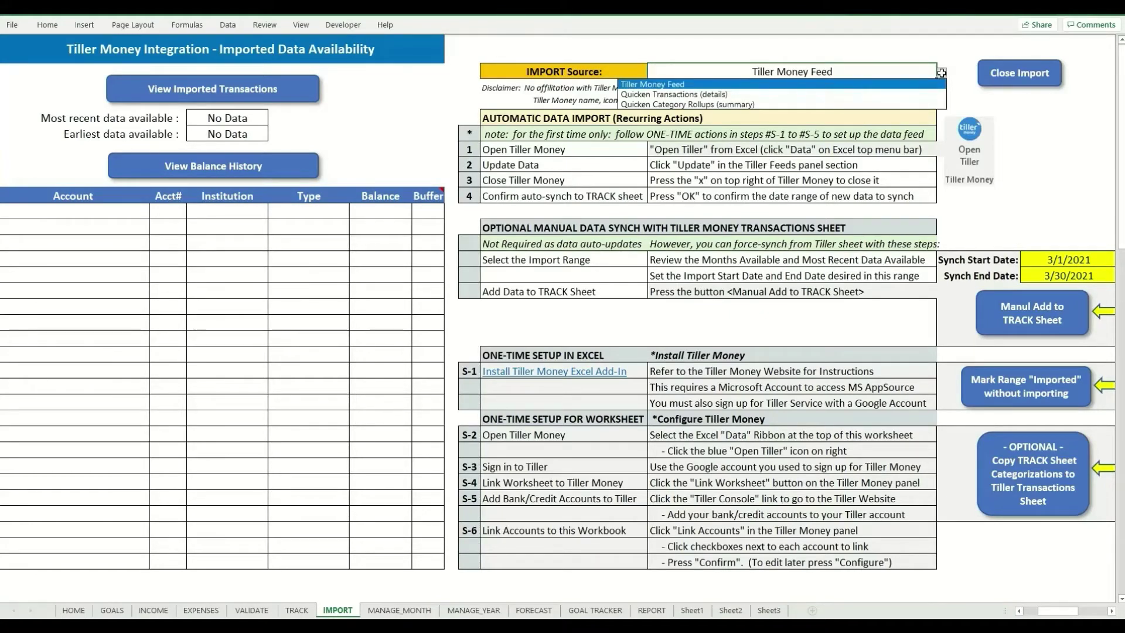
left_click(693, 85)
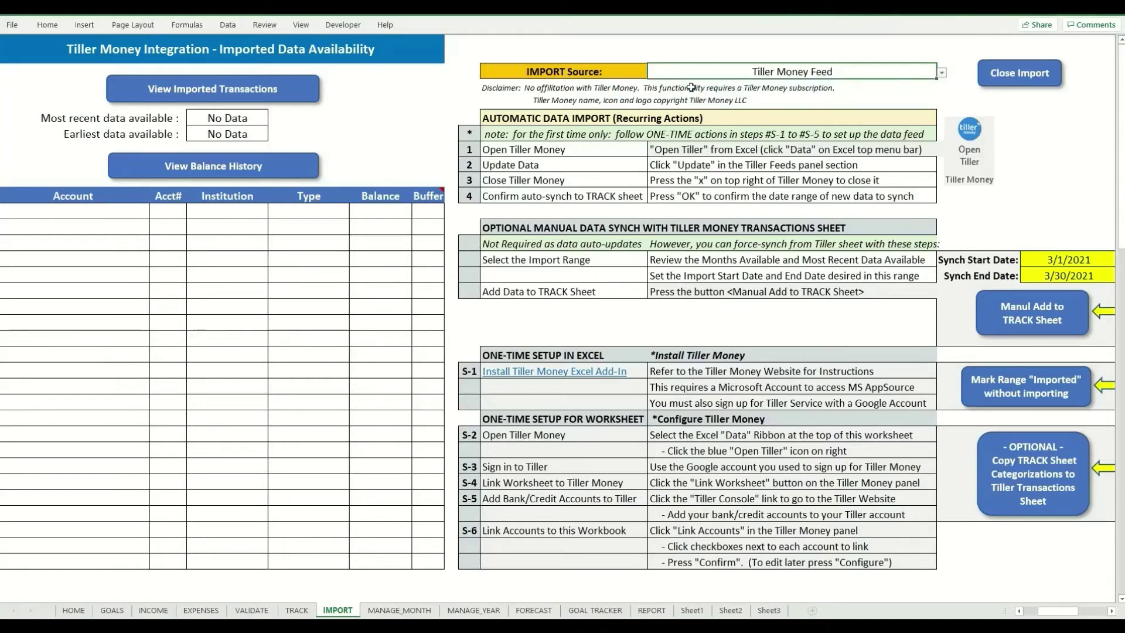
Examine the one-time setup instructions for installing the Tiller Money Excel add-in and locate its Open Tiller command.
left_click(505, 306)
left_click_drag(467, 354, 902, 566)
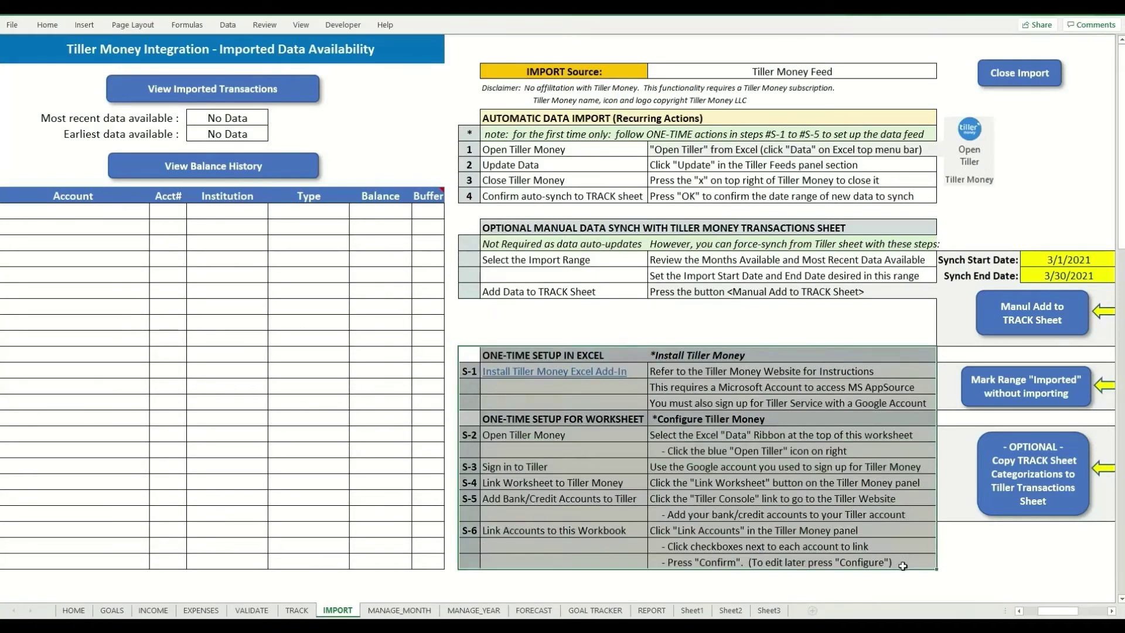
left_click(781, 322)
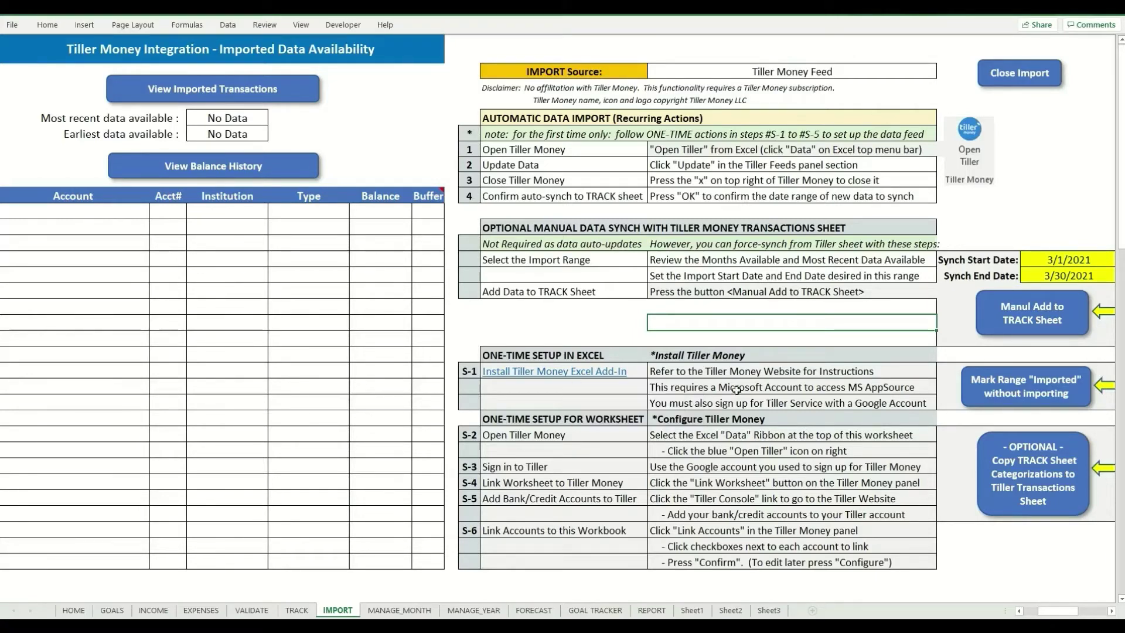
left_click(770, 370)
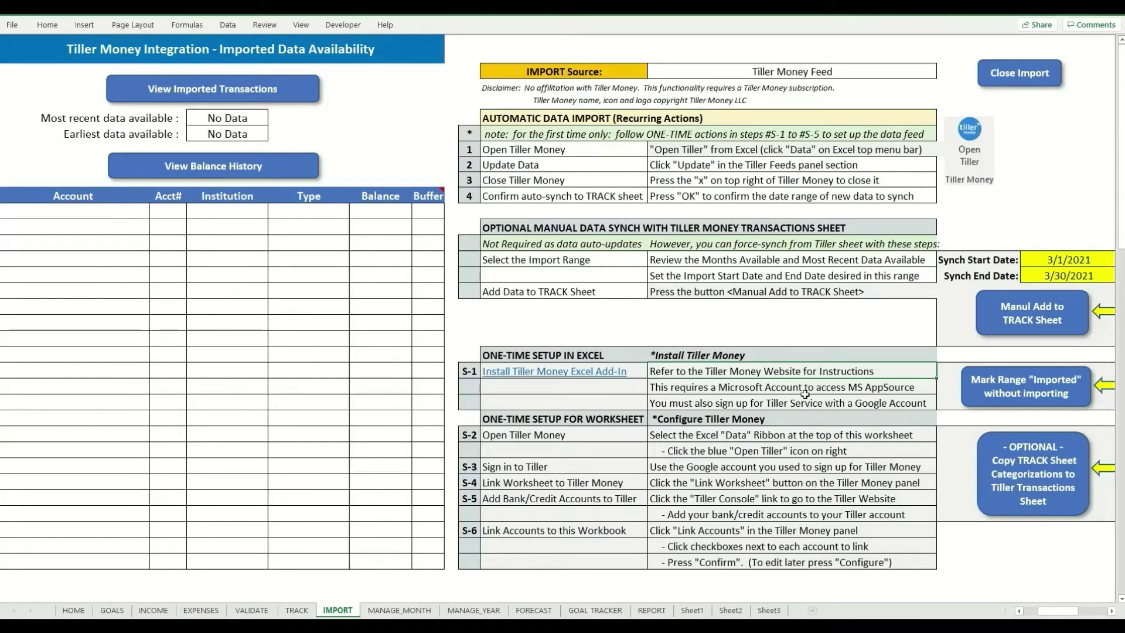
left_click(782, 388)
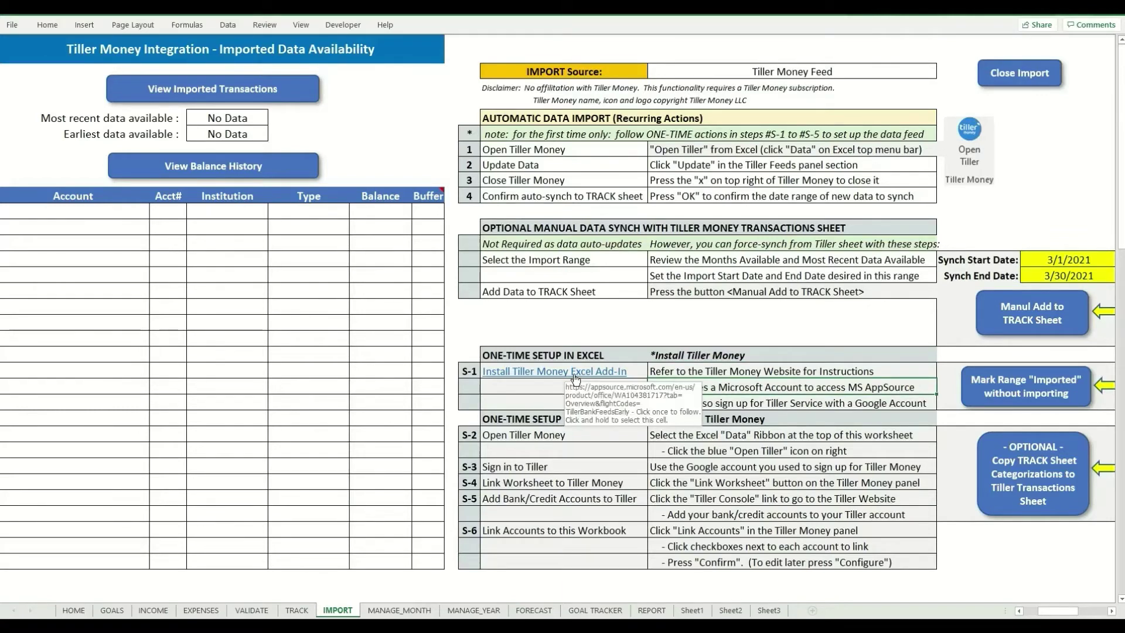
left_click(769, 404)
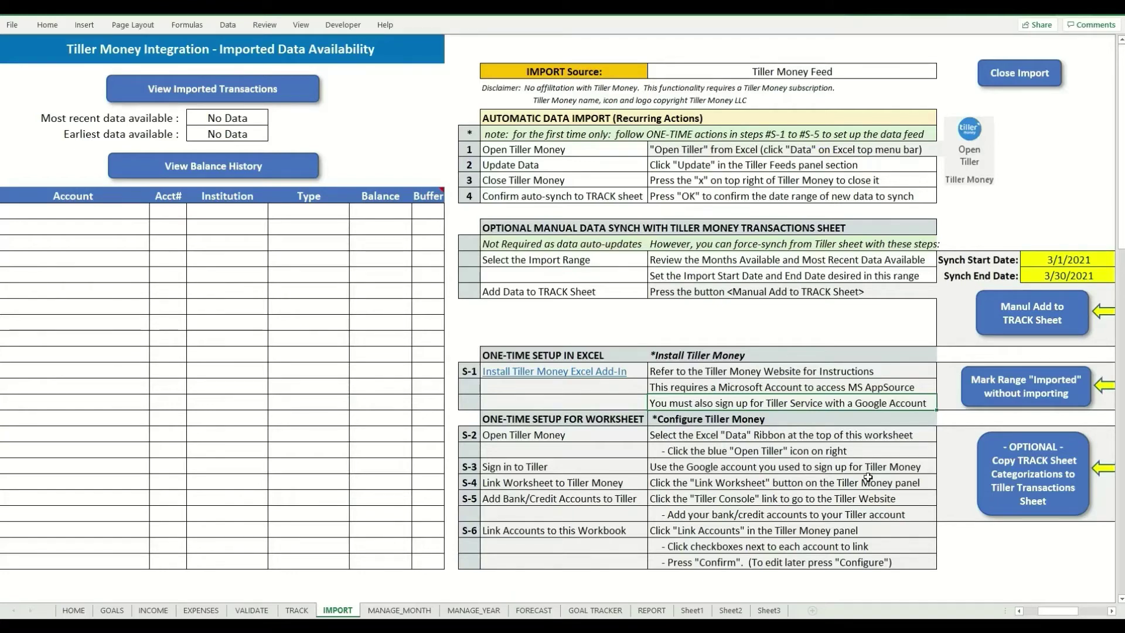
left_click(710, 374)
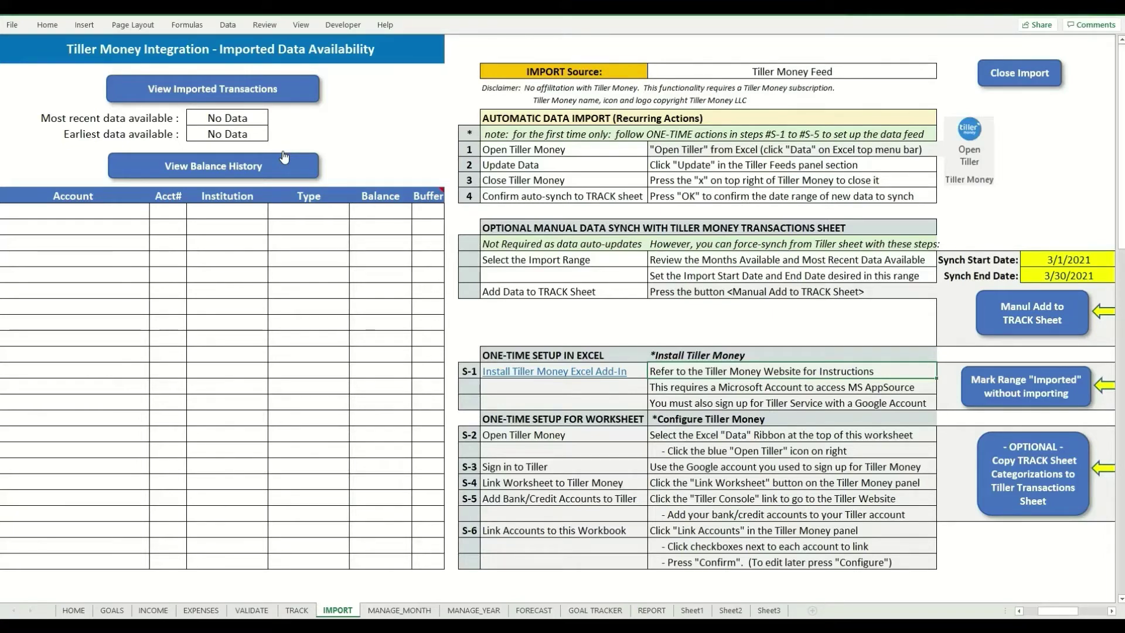
left_click(234, 30)
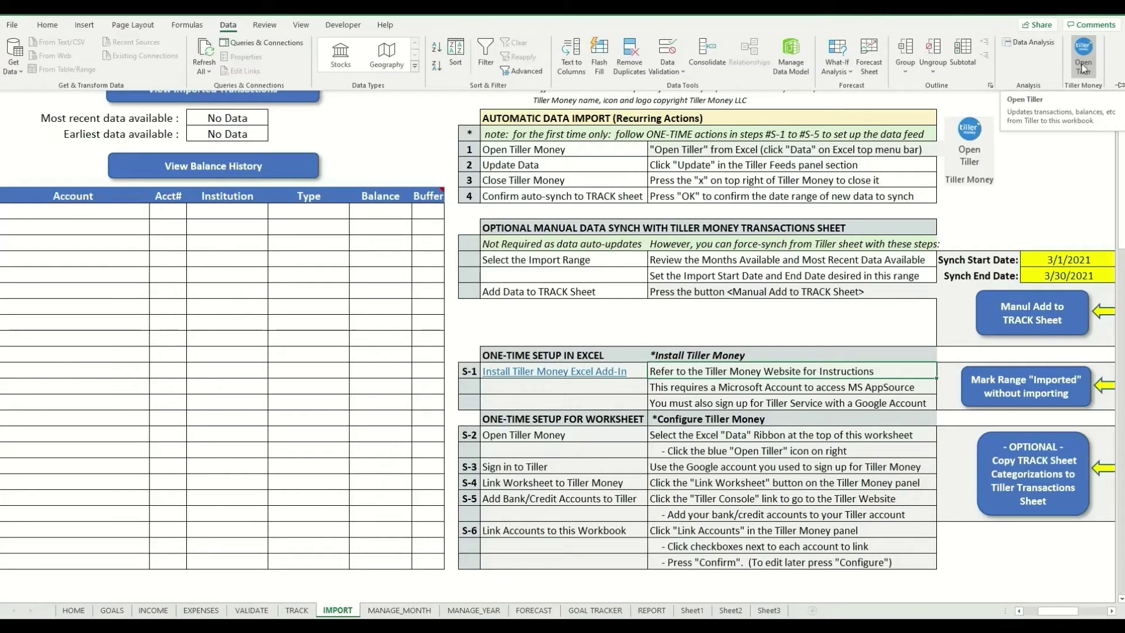
left_click(1082, 66)
left_click(661, 397)
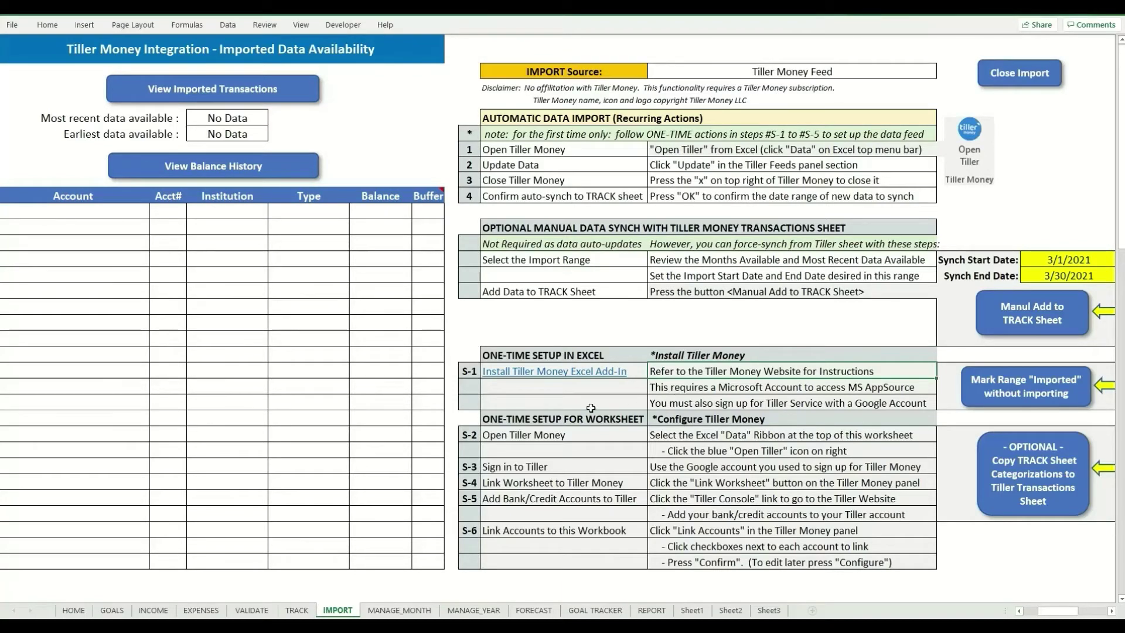
Review worksheet setup step S-2 and open the Tiller Money add-in beside the IMPORT sheet.
left_click(565, 419)
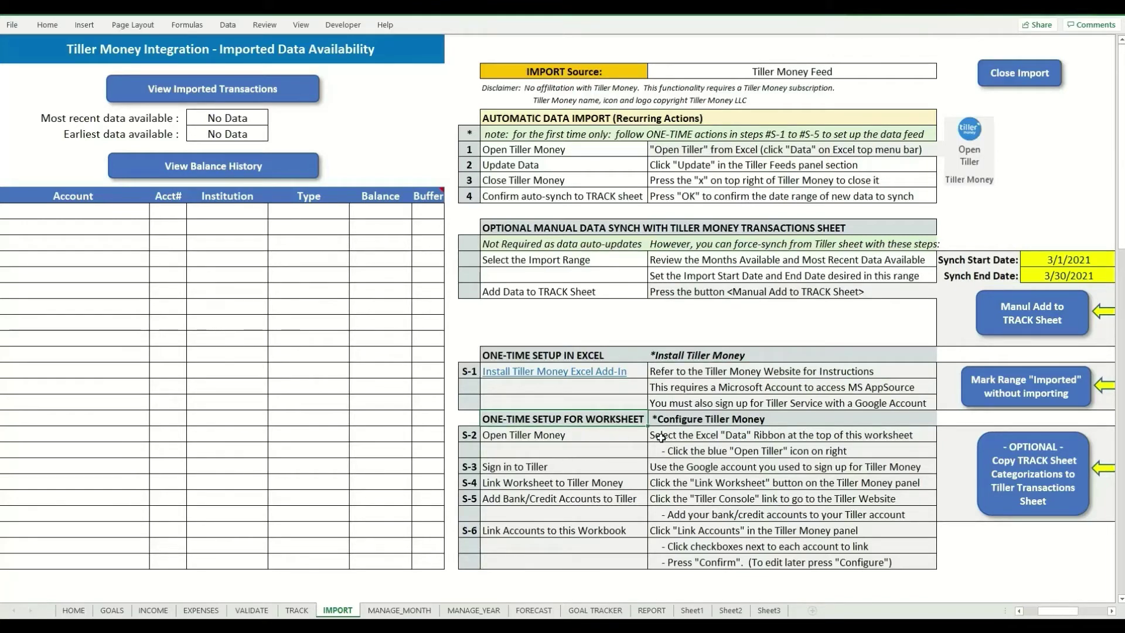
left_click(595, 446)
left_click(588, 435)
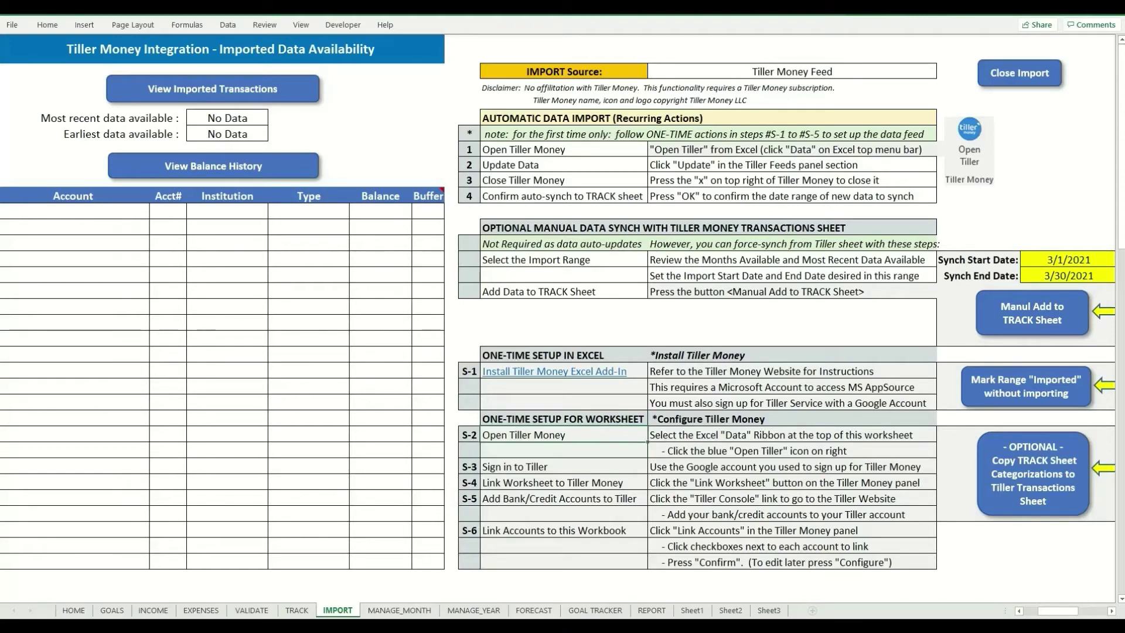
left_click(226, 26)
left_click(1085, 54)
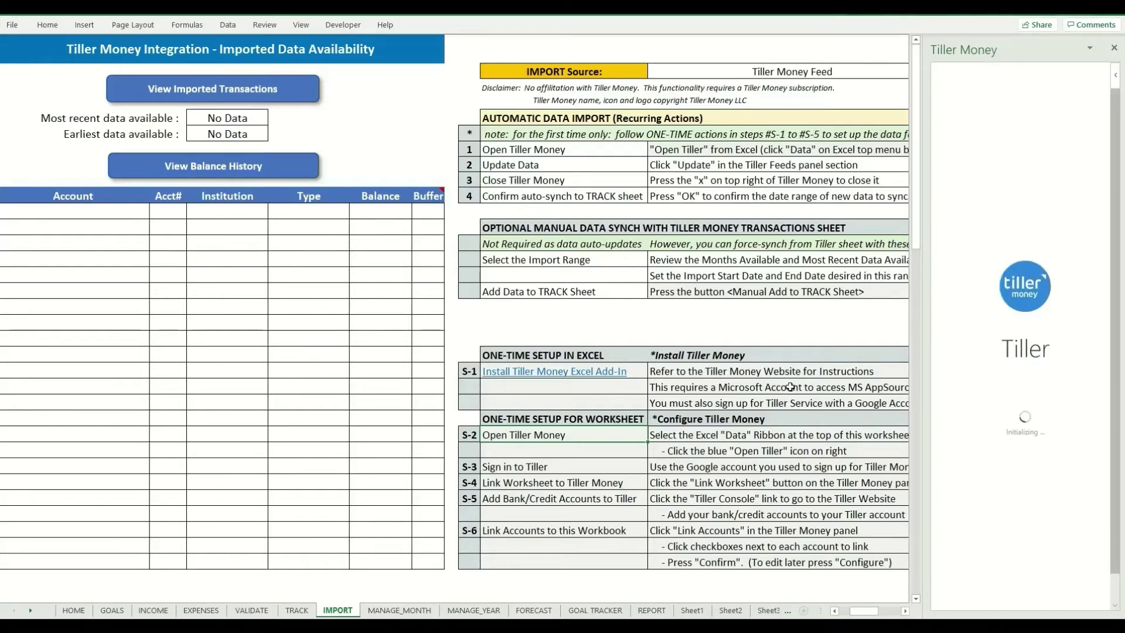
Examine setup steps S-3 to S-6 on signing in to Tiller, linking the worksheet, and adding and linking accounts.
scroll(687, 441, "down", 2)
scroll(686, 441, "down", 1)
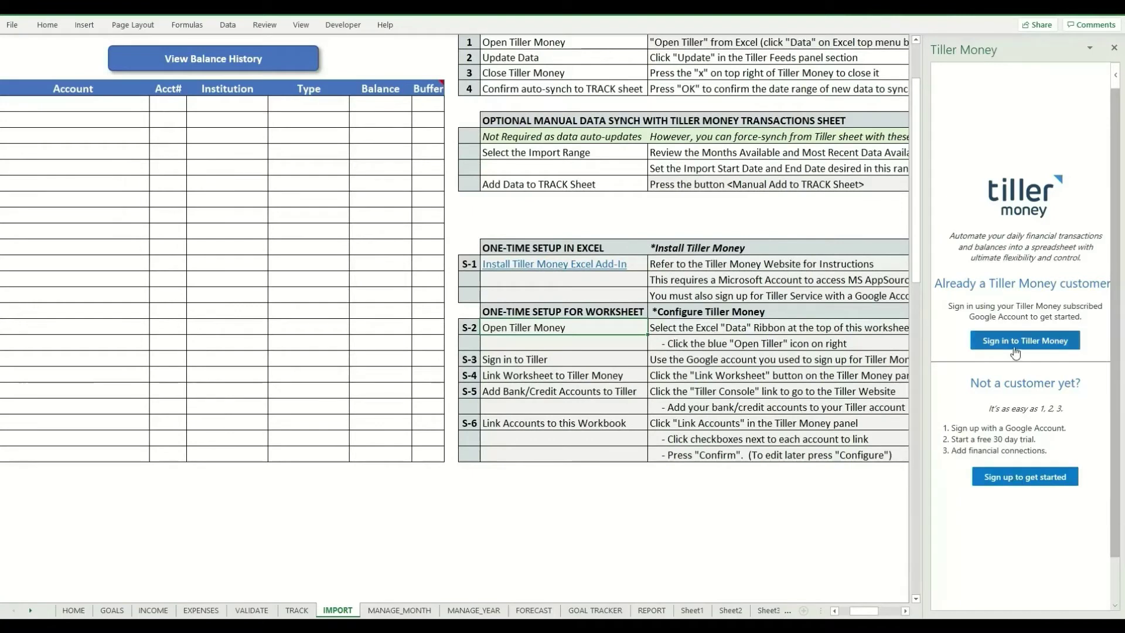
left_click(574, 359)
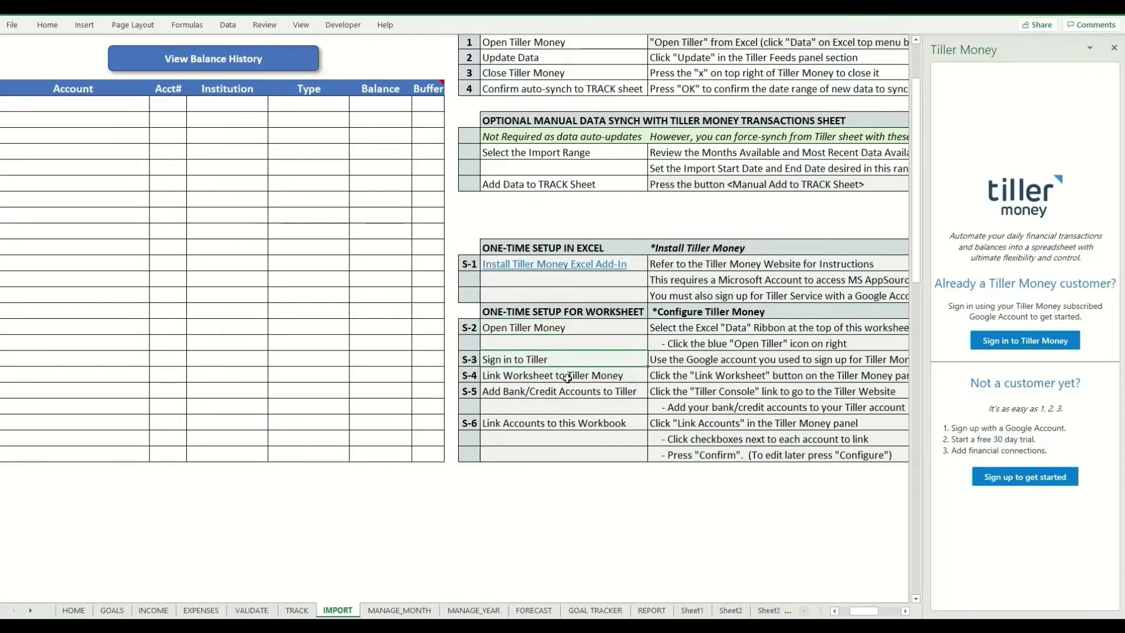
left_click(567, 378)
scroll(676, 385, "up", 2)
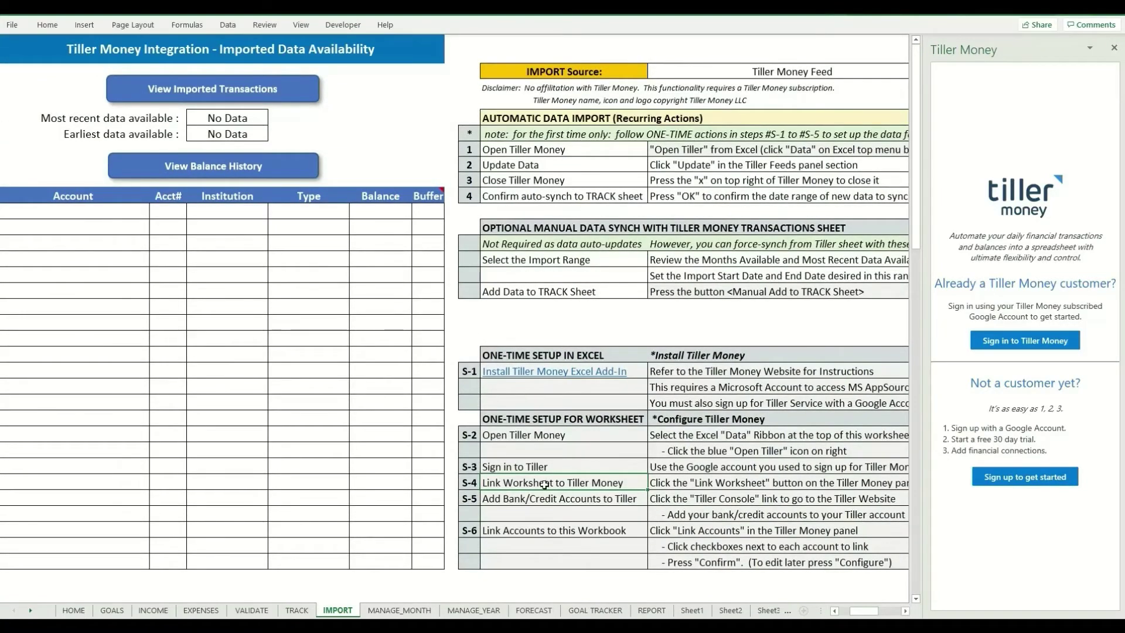
left_click(695, 483)
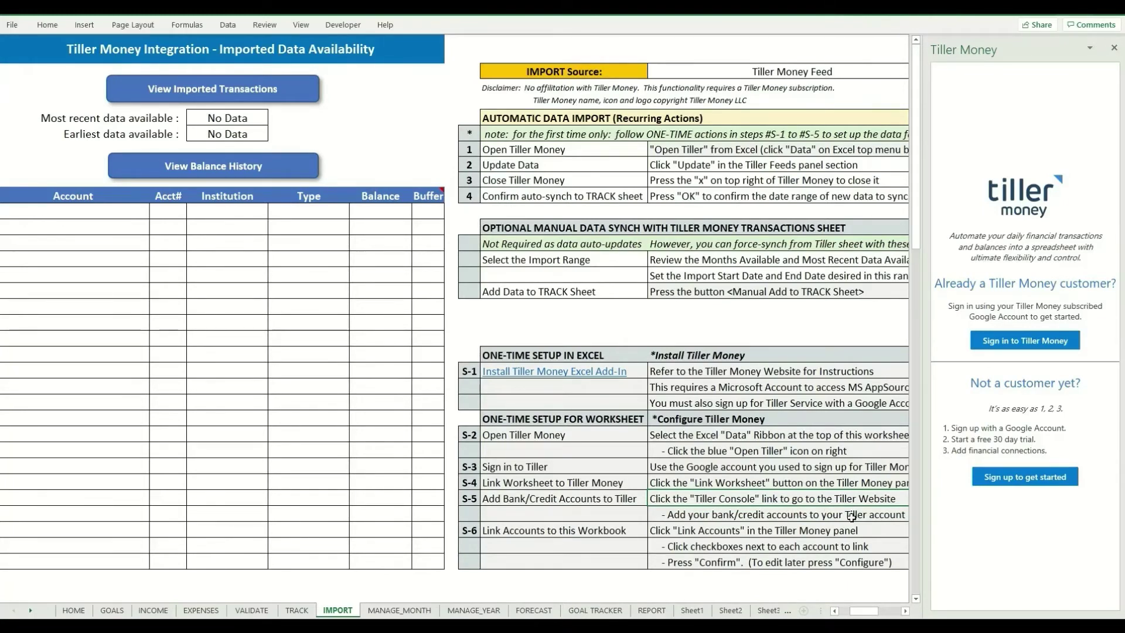
left_click(749, 515)
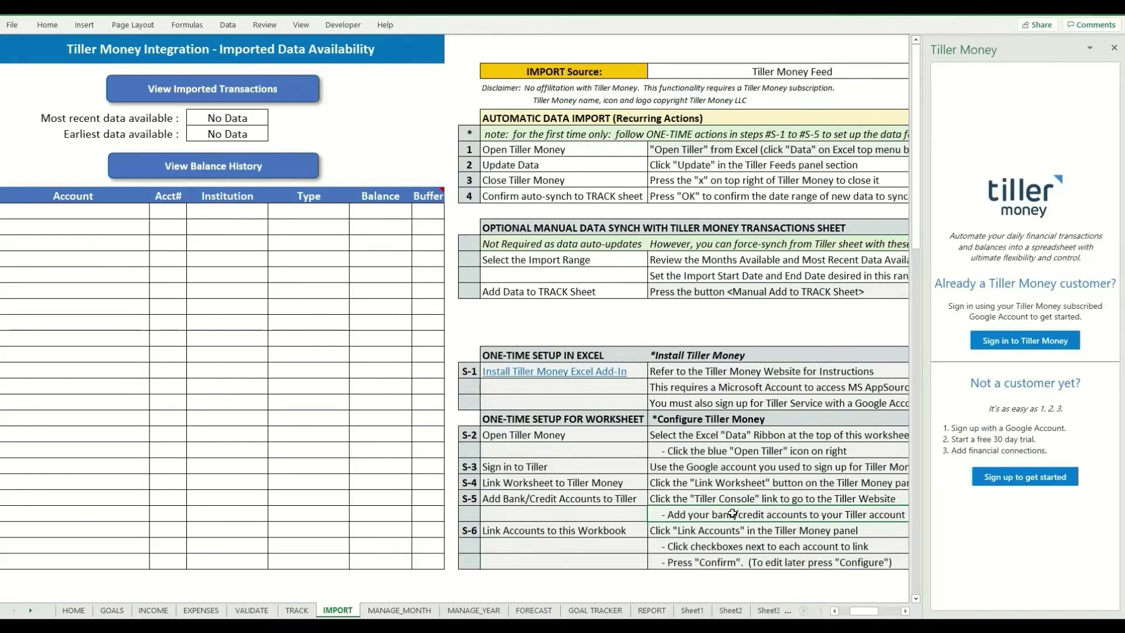
left_click(528, 532)
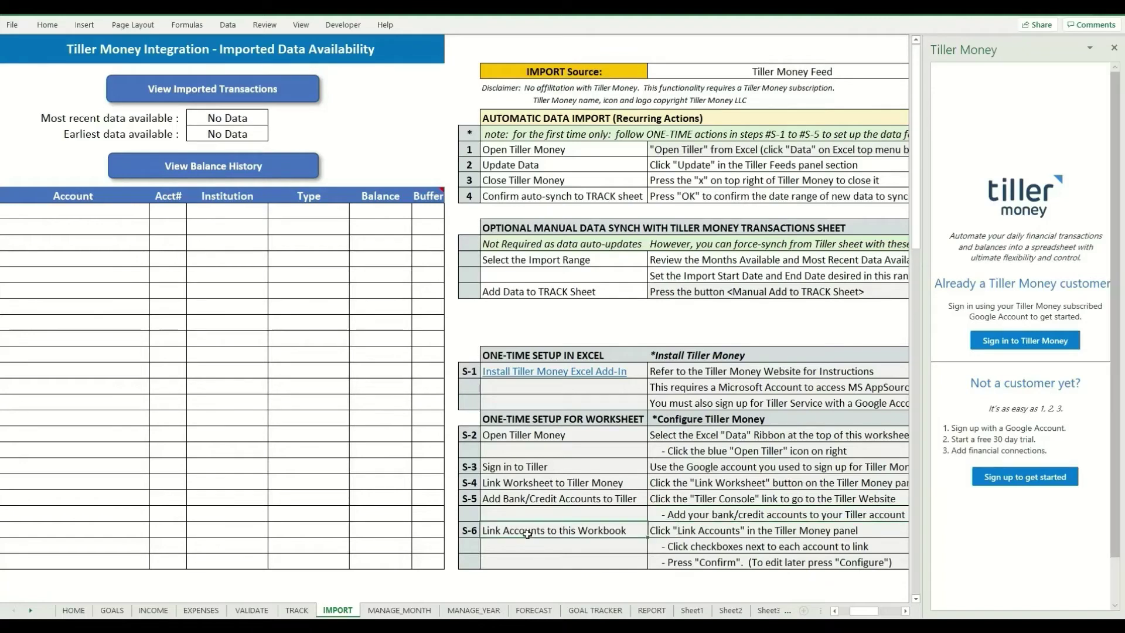
left_click(690, 529)
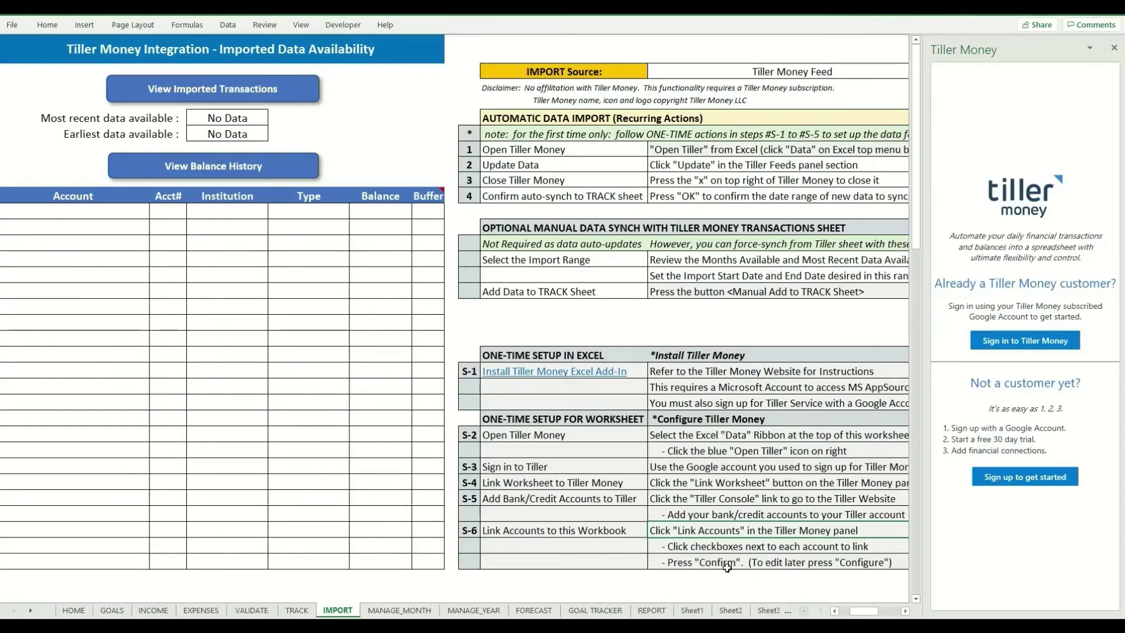
Close the Tiller Money add-in and highlight the instructions for the four recurring automatic data import actions.
left_click(1115, 52)
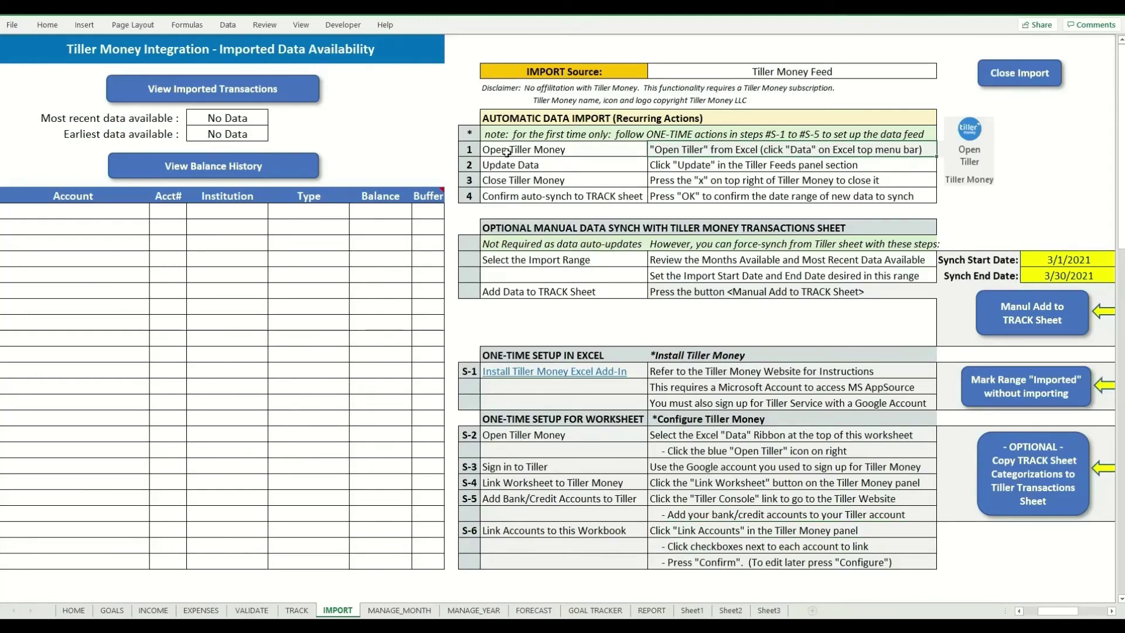
left_click(563, 152)
left_click_drag(563, 152, 668, 195)
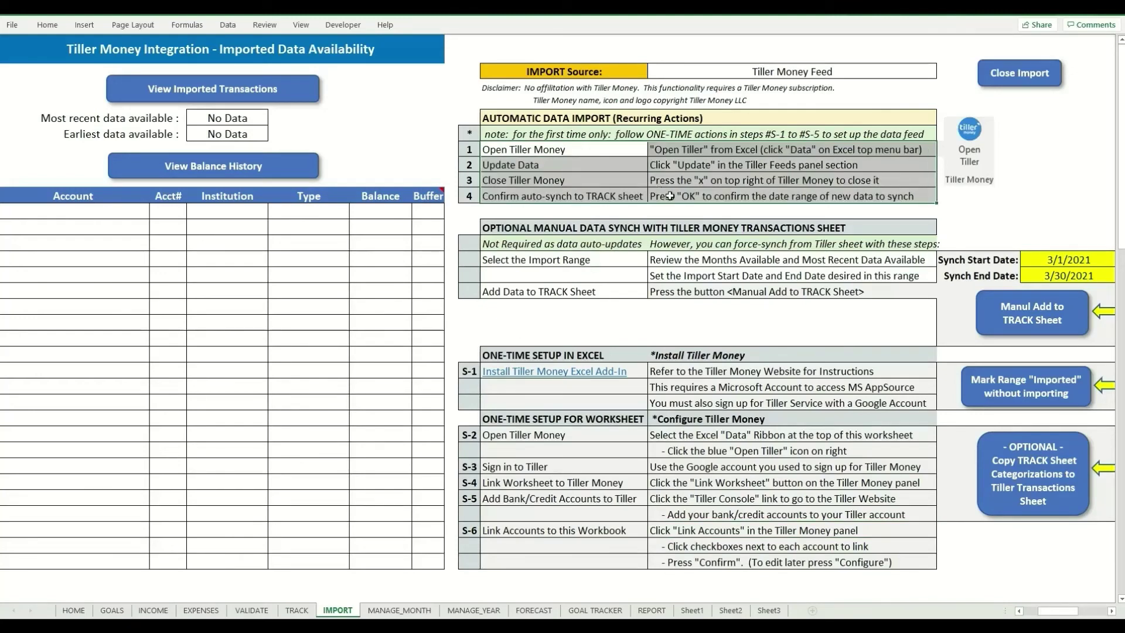
Switch to the TRACK sheet, open the Tiller Money add-in there to view it, and close it again.
left_click(296, 610)
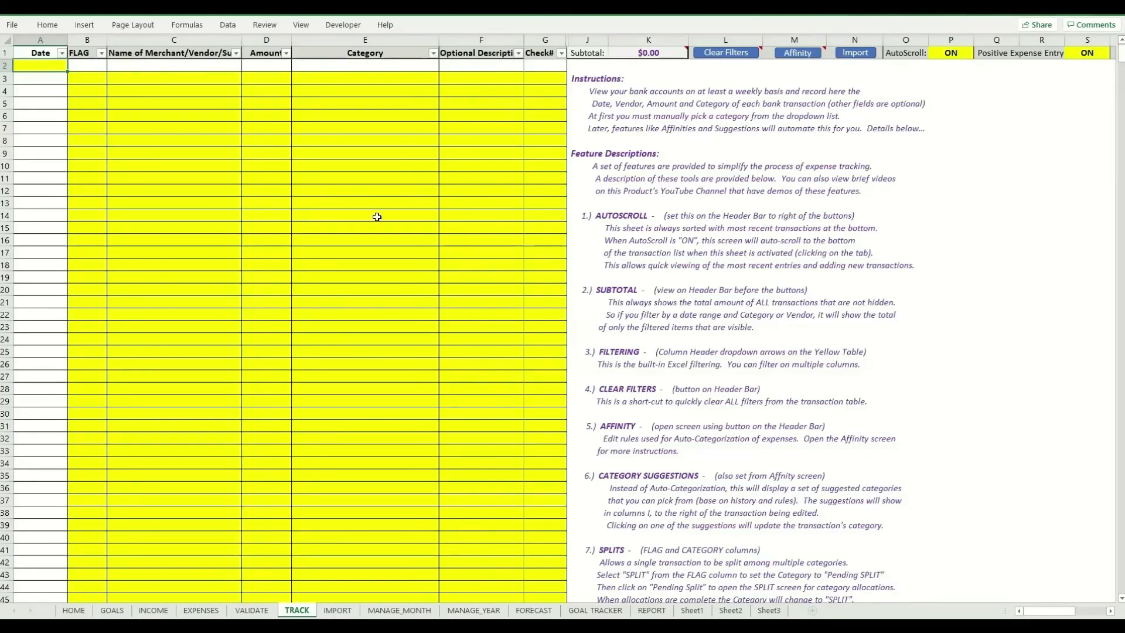
left_click(228, 24)
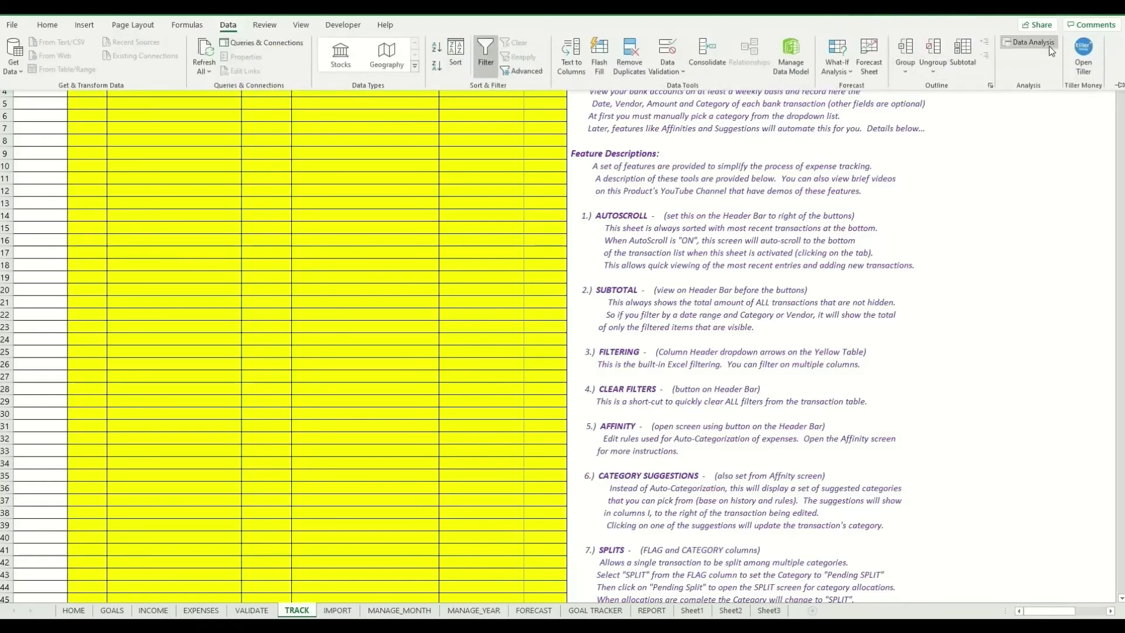
left_click(1083, 56)
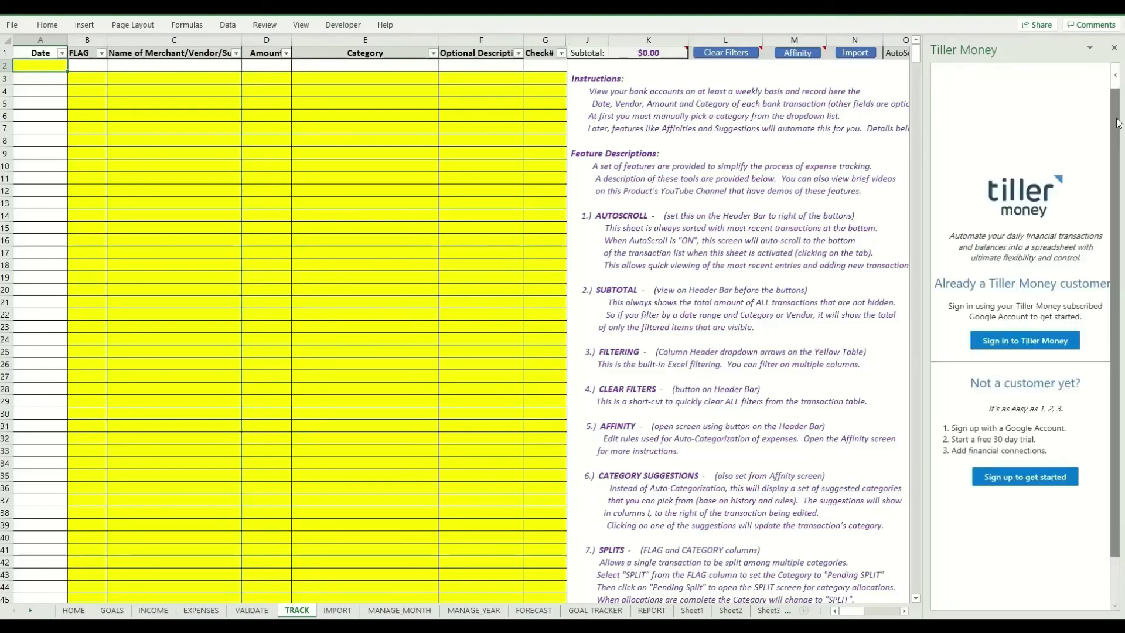
left_click(1115, 48)
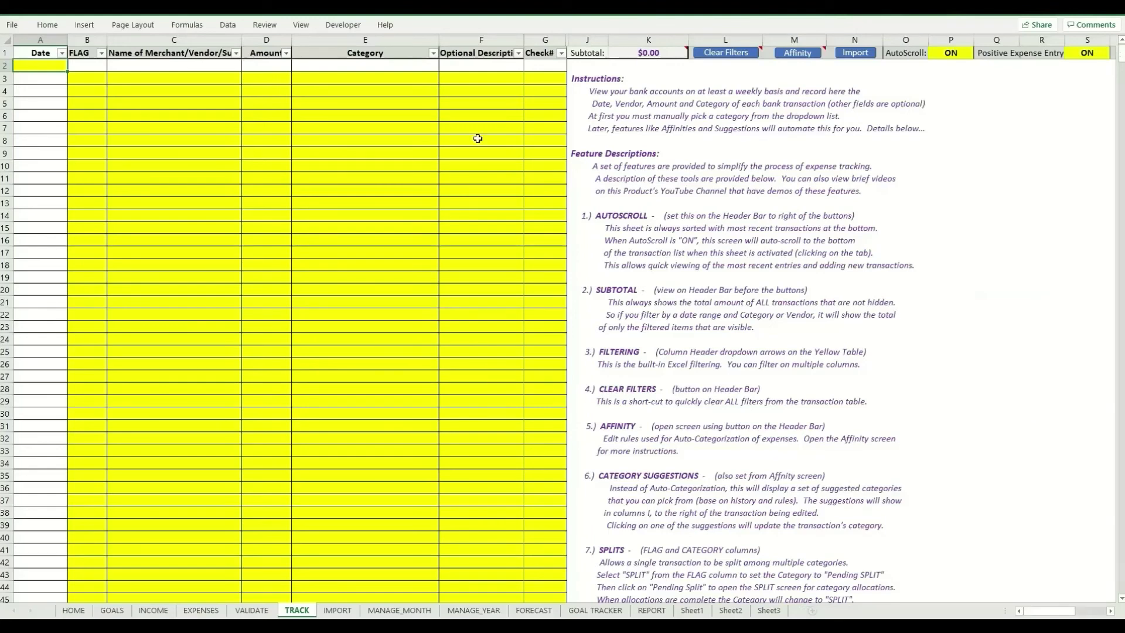